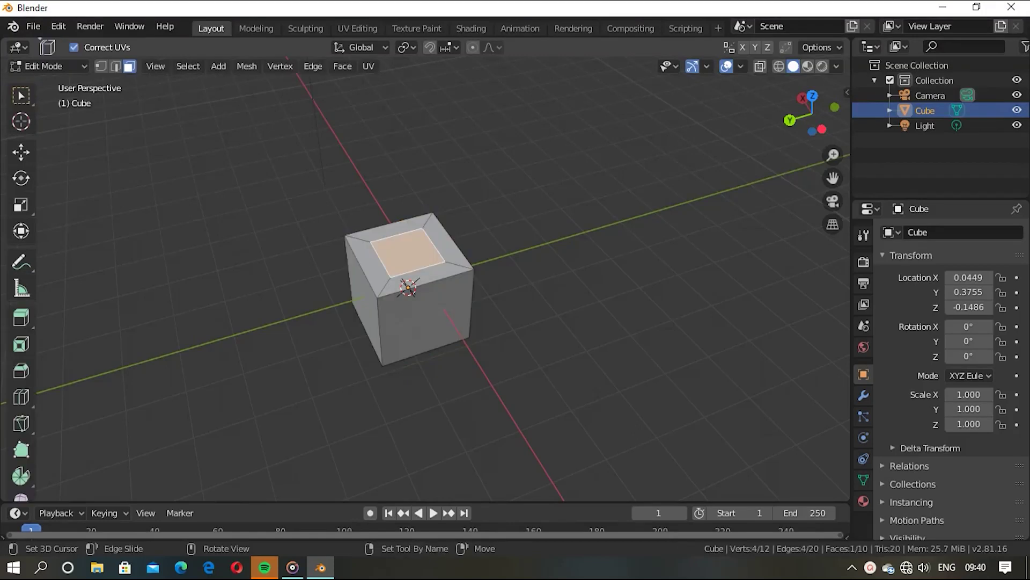
Shrink the cube's top face, extrude it down into a hollow, and extrude the inner bottom.
key("s")
key("Return")
key("e")
key("Return")
middle_click_drag(482, 322, 537, 322)
mouse_move(225, 91)
middle_mouse_down()
mouse_move(184, 81)
mouse_move(224, 145)
mouse_move(214, 168)
mouse_move(493, 74)
middle_mouse_up()
key("ctrl+z")
key("e")
key("Return")
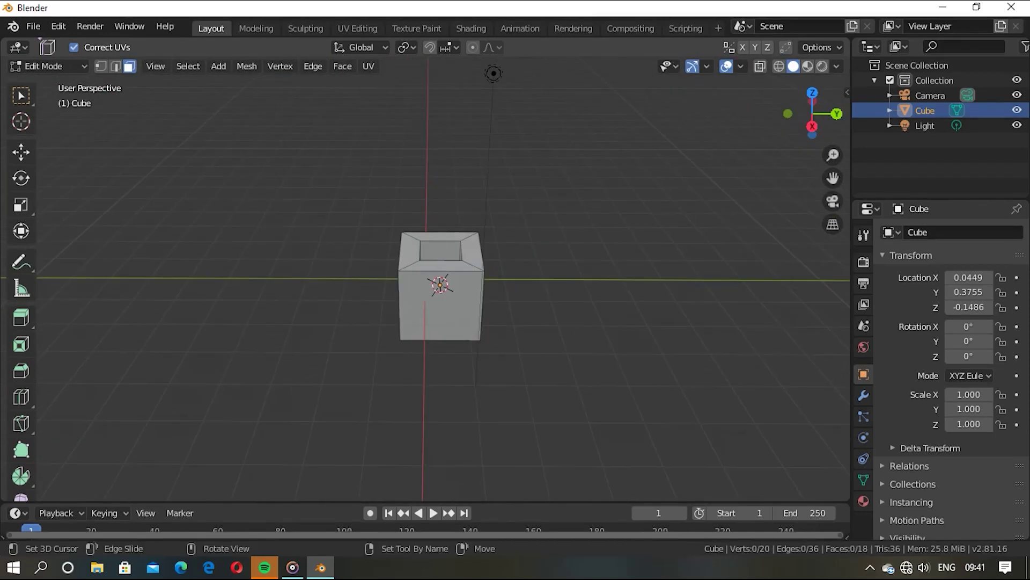
Inset the front face and delete it, leaving an open framed front.
key("i")
key("Escape")
key("i")
key("Return")
key("x")
left_click(397, 389)
mouse_move(397, 389)
middle_mouse_down()
mouse_move(440, 349)
mouse_move(467, 301)
middle_mouse_up()
scroll(450, 322, "up", 4)
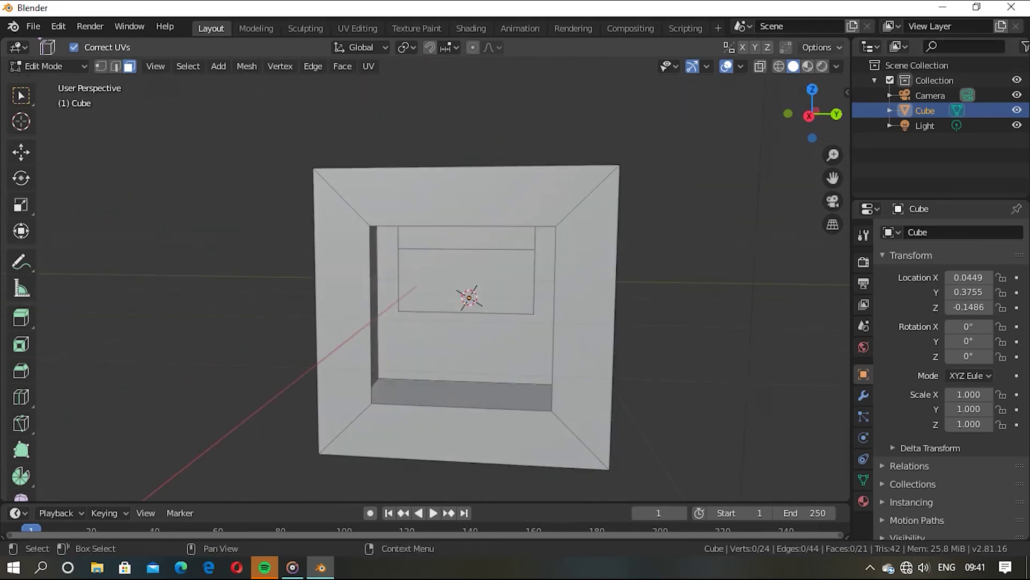
left_click(836, 66)
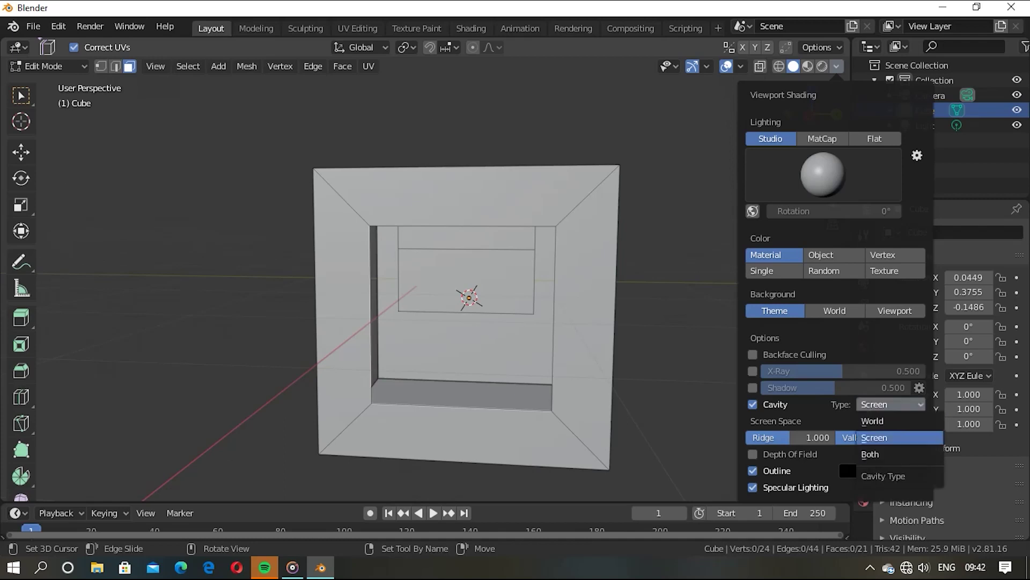
Try the Cavity type Both in viewport shading, then set it back to Screen.
left_click(870, 454)
left_click(890, 404)
left_click(874, 437)
middle_click_drag(591, 348, 537, 296)
mouse_move(483, 322)
middle_mouse_down()
mouse_move(472, 279)
mouse_move(440, 301)
mouse_move(472, 322)
mouse_move(515, 290)
mouse_move(467, 308)
mouse_move(474, 289)
mouse_move(472, 312)
mouse_move(419, 261)
mouse_move(470, 297)
mouse_move(443, 283)
middle_mouse_up()
scroll(467, 301, "down", 3)
scroll(466, 300, "up", 4)
Delete the two leftover inner floor faces of the hollowed cube.
left_click(472, 300)
key("x")
left_click(468, 309)
left_click(471, 290, "shift")
key("x")
left_click(443, 290)
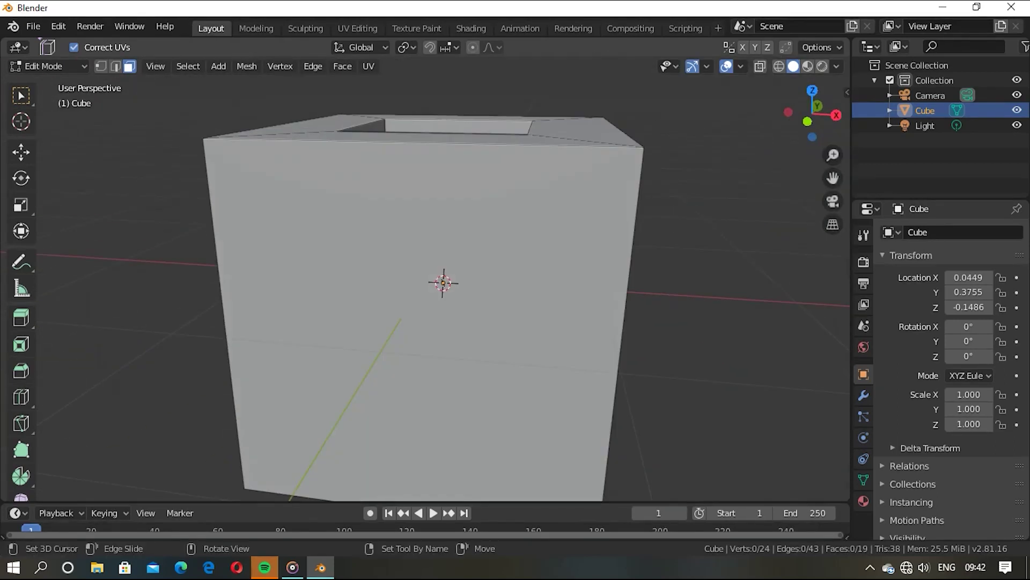
Add vertical loop cuts across the cube's front and right walls.
mouse_move(21, 396)
left_mouse_down()
mouse_move(107, 430)
mouse_move(81, 398)
left_mouse_up()
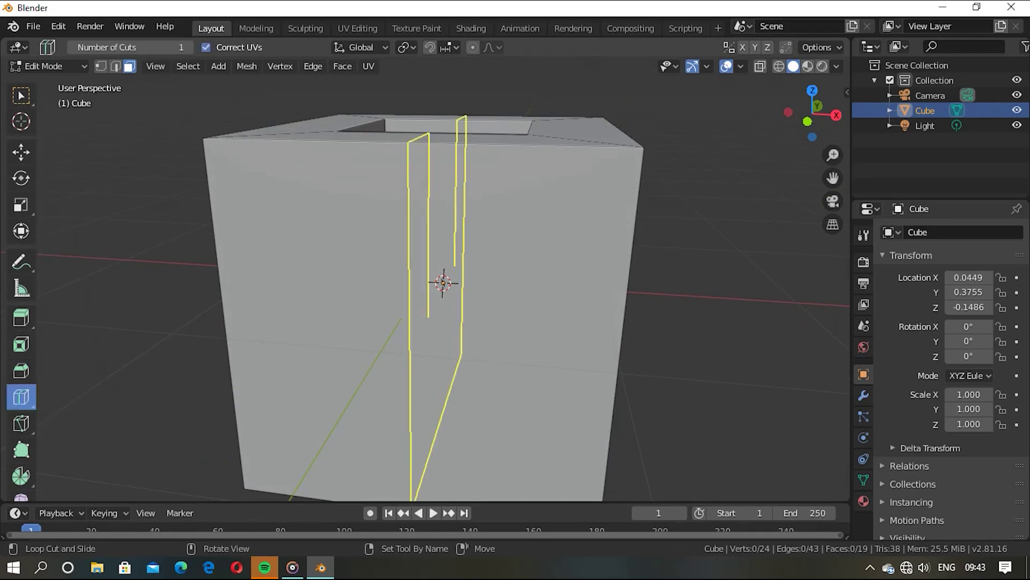
left_click_drag(443, 283, 320, 142)
left_click_drag(228, 151, 272, 145)
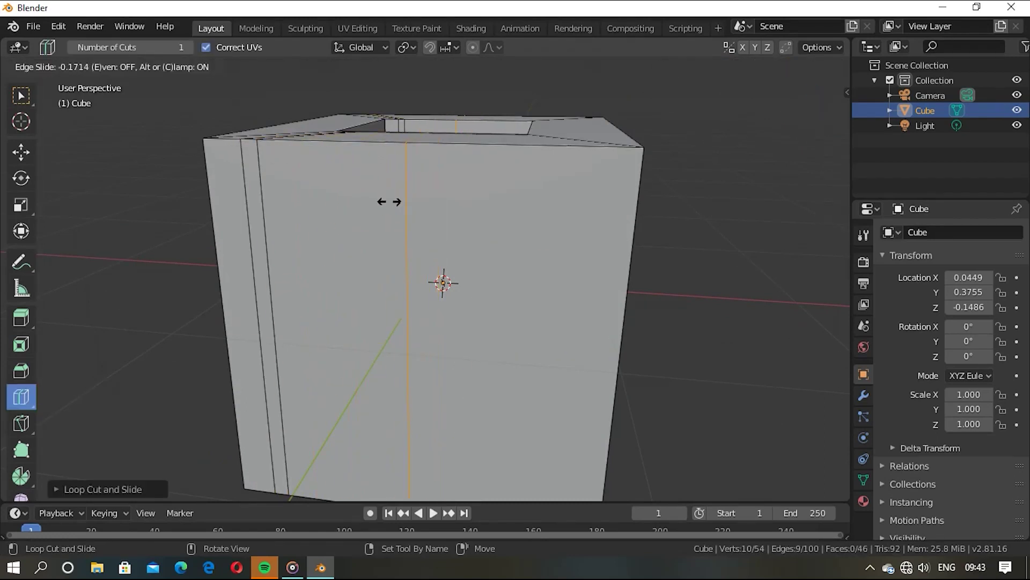
left_click_drag(389, 201, 389, 202)
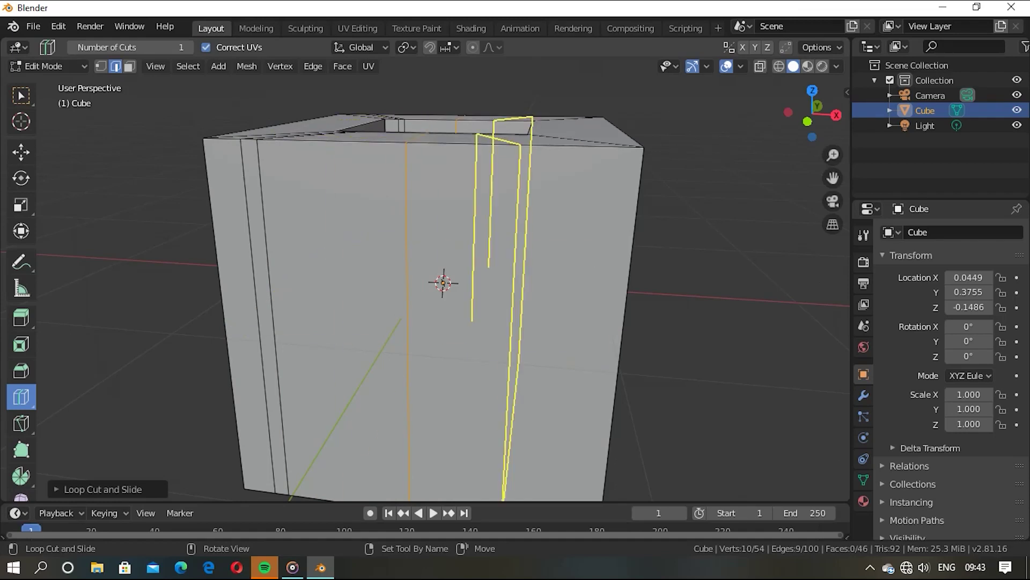
mouse_move(504, 161)
left_mouse_down()
mouse_move(423, 167)
mouse_move(573, 180)
left_mouse_up()
left_click(553, 199)
left_click(573, 180)
Add several horizontal loop cuts around the cube's walls at different heights.
left_click_drag(563, 242, 557, 287)
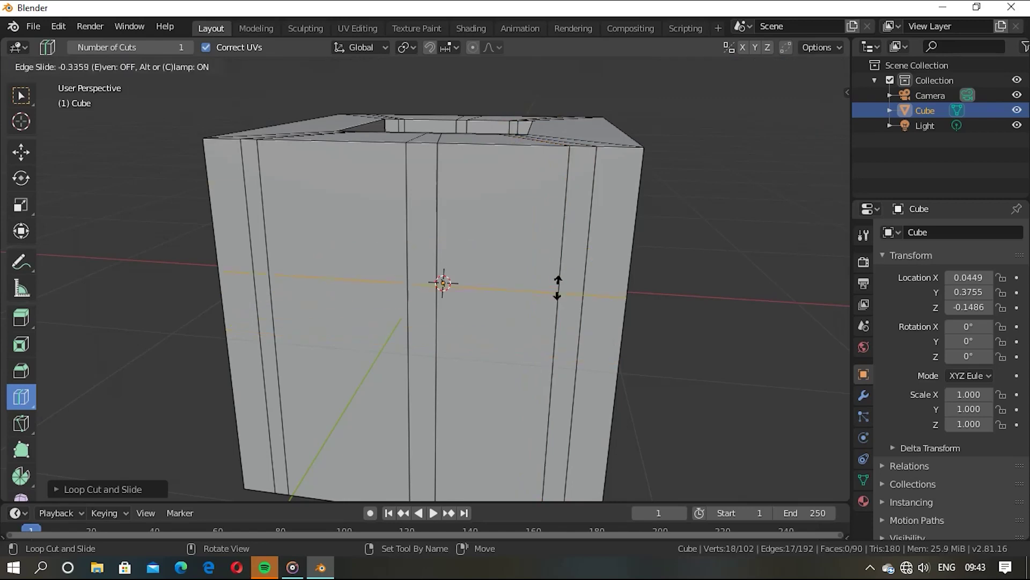
left_click(574, 212)
mouse_move(483, 344)
left_mouse_down()
mouse_move(481, 328)
mouse_move(444, 387)
left_mouse_up()
left_click(493, 232)
left_click(445, 343)
left_click_drag(461, 322, 467, 367)
left_click(467, 366)
mouse_move(445, 456)
left_mouse_down()
mouse_move(444, 471)
mouse_move(424, 473)
left_mouse_up()
left_click(440, 478)
left_click(424, 474)
Zoom out, deselect all edges with Alt+A, and switch to face selection.
mouse_move(424, 474)
middle_mouse_down()
mouse_move(376, 429)
mouse_move(451, 395)
mouse_move(408, 394)
mouse_move(446, 394)
middle_mouse_up()
scroll(376, 430, "down", 3)
key("alt+a")
key("3")
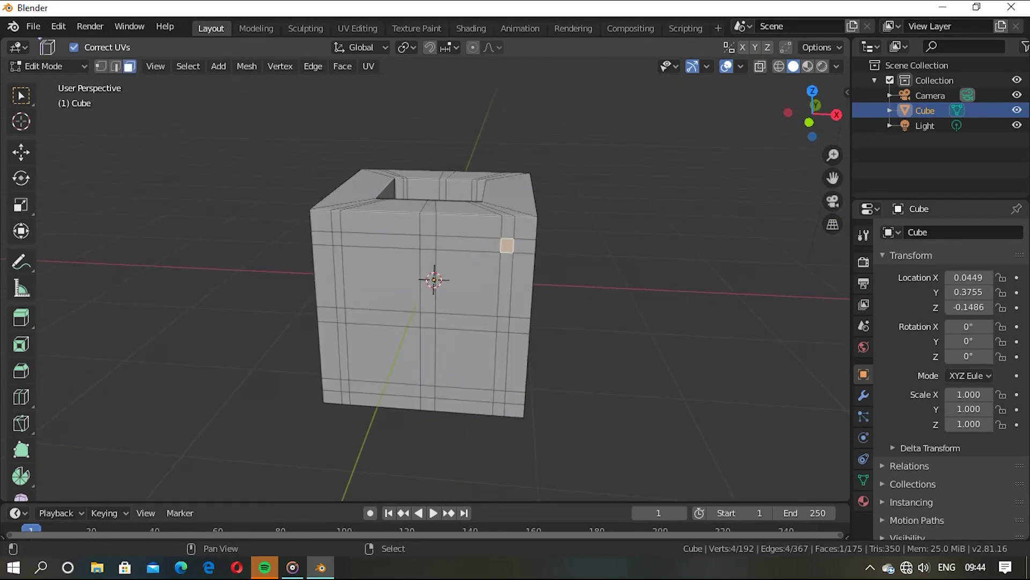
Delete only the selected side-wall faces, opening two rectangular holes near the top.
mouse_move(445, 394)
middle_mouse_down()
mouse_move(419, 395)
mouse_move(451, 394)
mouse_move(413, 384)
mouse_move(451, 391)
middle_mouse_up()
key("x")
left_click(528, 422)
middle_click_drag(529, 423, 461, 418)
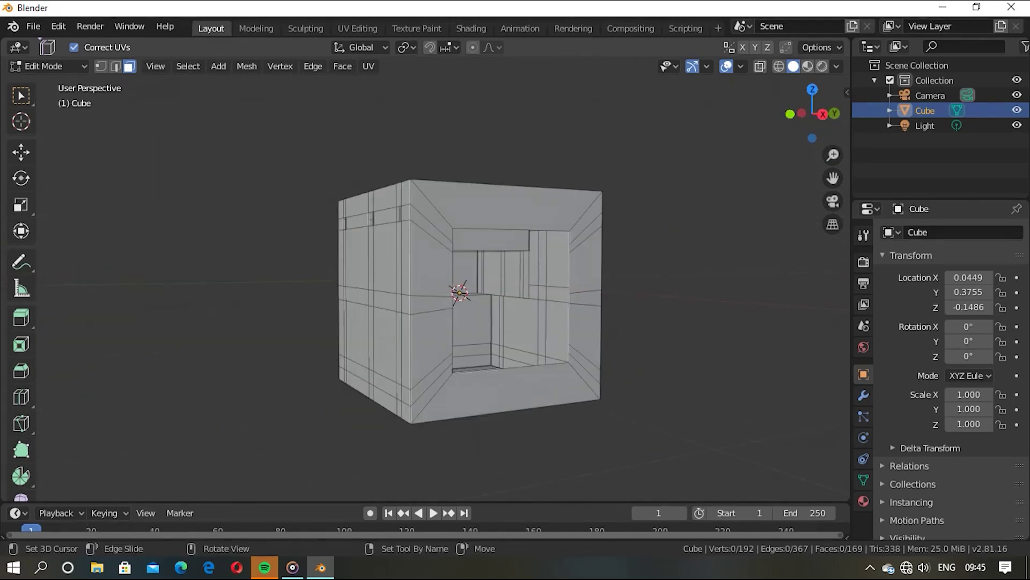
scroll(462, 293, "down", 5)
Inspect the holed cube in Object Mode from several angles, then return to Edit Mode.
key("Tab")
key("alt+a")
scroll(462, 292, "up", 5)
mouse_move(462, 292)
middle_mouse_down()
mouse_move(494, 290)
mouse_move(467, 297)
mouse_move(472, 257)
mouse_move(472, 301)
mouse_move(445, 258)
mouse_move(461, 241)
middle_mouse_up()
scroll(440, 279, "down", 2)
scroll(440, 279, "up", 1)
mouse_move(440, 279)
middle_mouse_down()
mouse_move(451, 268)
mouse_move(440, 269)
mouse_move(456, 274)
mouse_move(440, 285)
mouse_move(445, 236)
mouse_move(450, 301)
mouse_move(440, 258)
middle_mouse_up()
scroll(429, 280, "down", 2)
scroll(429, 279, "up", 6)
scroll(430, 279, "down", 1)
scroll(429, 279, "up", 3)
key("Tab")
scroll(429, 279, "up", 2)
Select six face strips around the top opening and extrude them up as raised ribs.
middle_click_drag(462, 301, 467, 314)
key("ctrl+r")
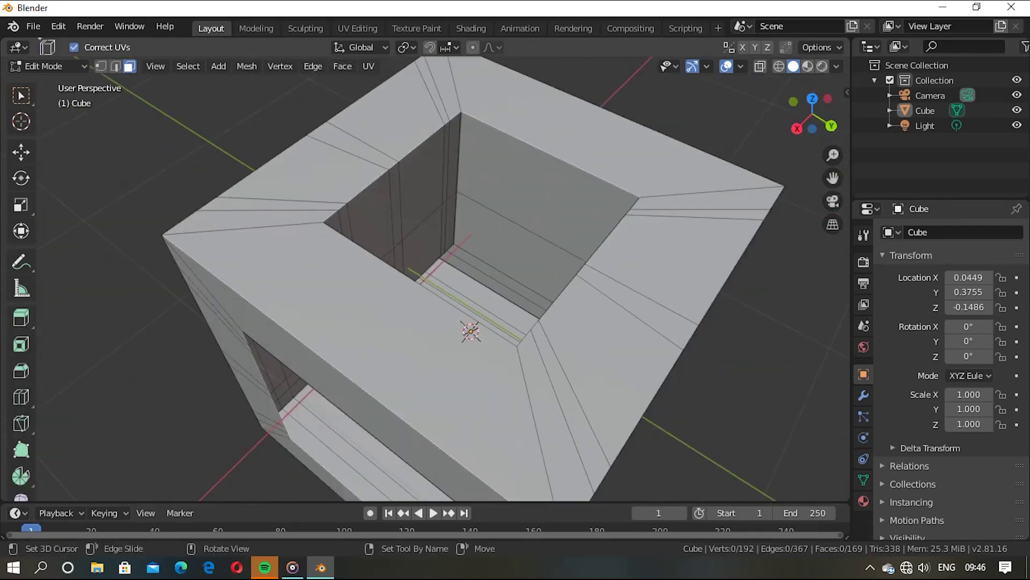
left_click(247, 222, "shift")
left_click(708, 198, "shift")
left_click(638, 305, "shift")
left_click(552, 419, "shift")
scroll(429, 279, "down", 3)
middle_click_drag(429, 279, 451, 204)
key("e")
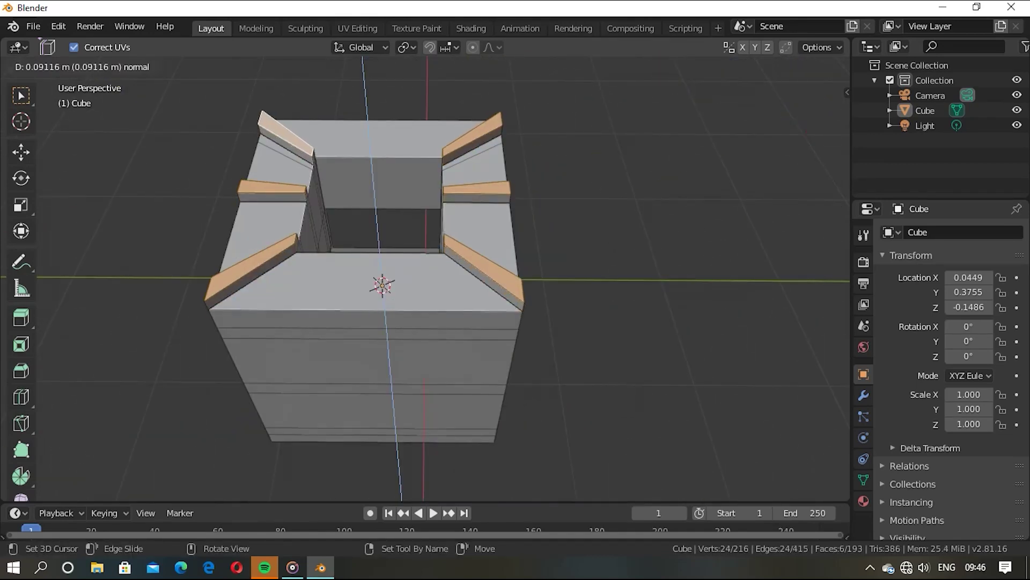
key("Return")
Leave Edit Mode, then try a Ctrl+B bevel on the strips and cancel it.
mouse_move(429, 268)
middle_mouse_down()
mouse_move(370, 193)
mouse_move(418, 253)
mouse_move(354, 225)
middle_mouse_up()
key("Tab")
key("Tab")
middle_click_drag(429, 268, 407, 247)
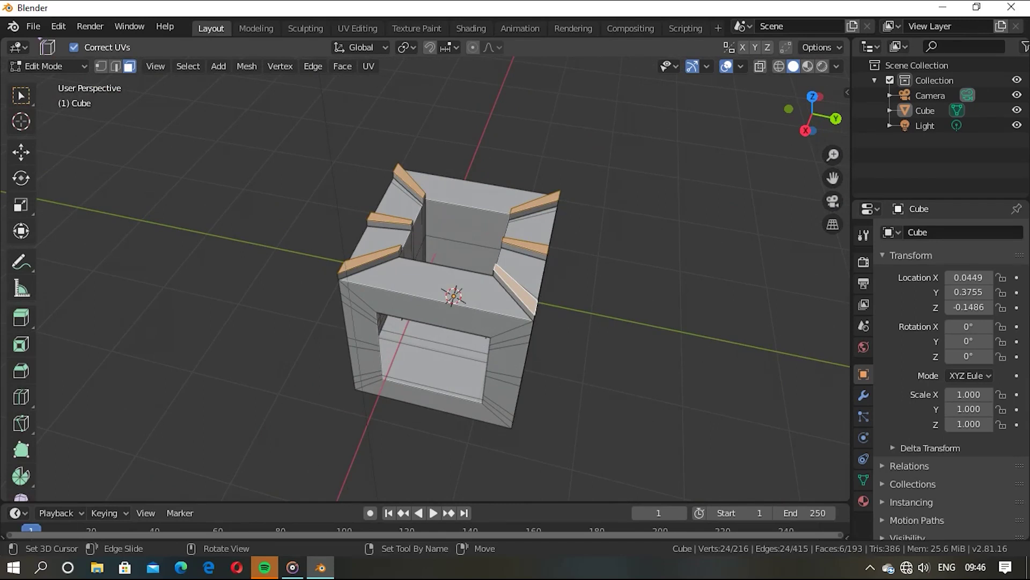
key("ctrl+b")
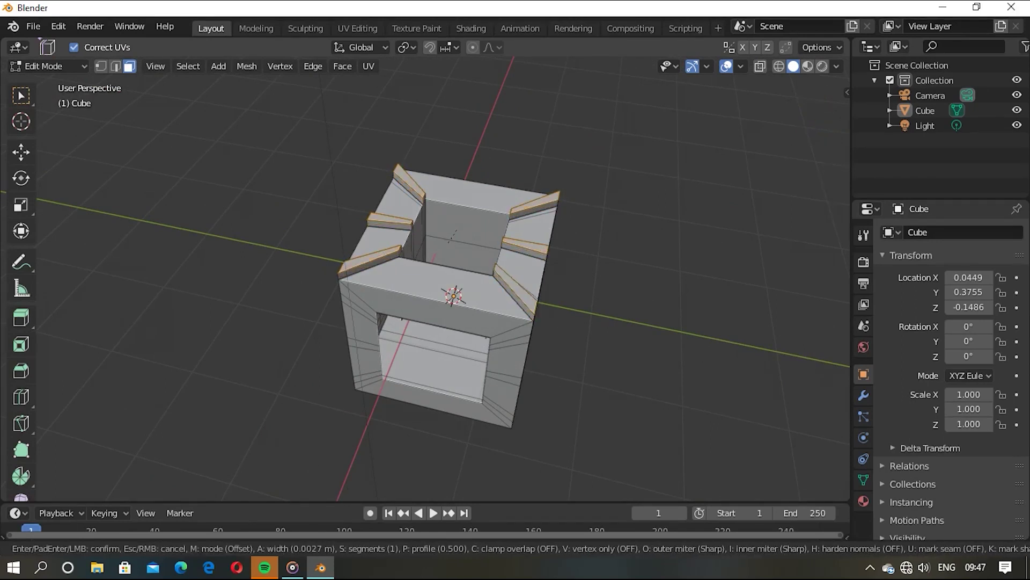
key("Escape")
middle_click_drag(456, 230, 435, 220)
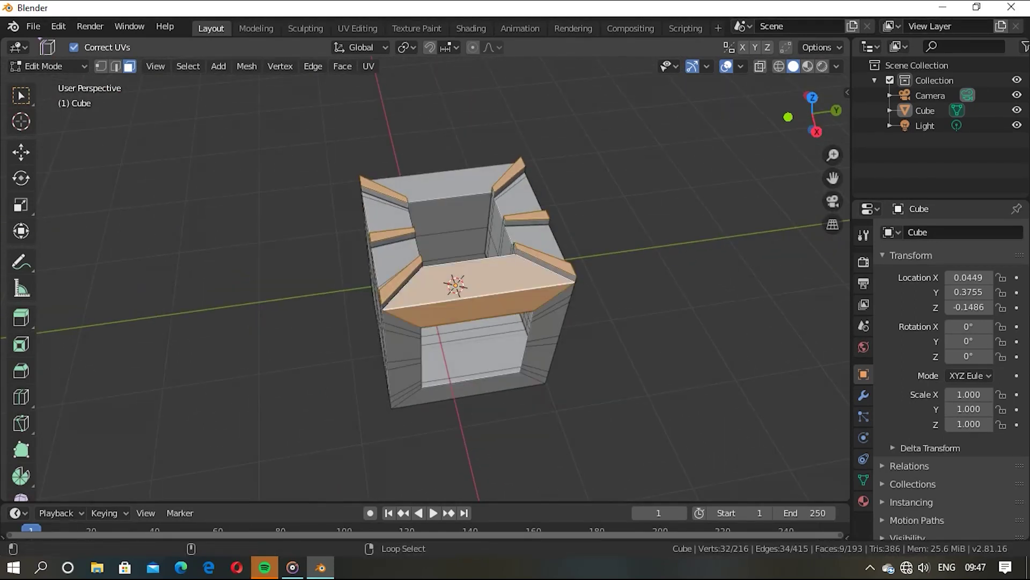
Select the top face loop and add loop cuts across the cube's top and front.
left_click(477, 290, "alt+shift")
mouse_move(456, 268)
middle_mouse_down()
mouse_move(451, 247)
mouse_move(456, 274)
mouse_move(435, 279)
middle_mouse_up()
mouse_move(21, 396)
left_mouse_down()
mouse_move(84, 401)
mouse_move(103, 430)
mouse_move(85, 400)
left_mouse_up()
left_click_drag(511, 271, 514, 276)
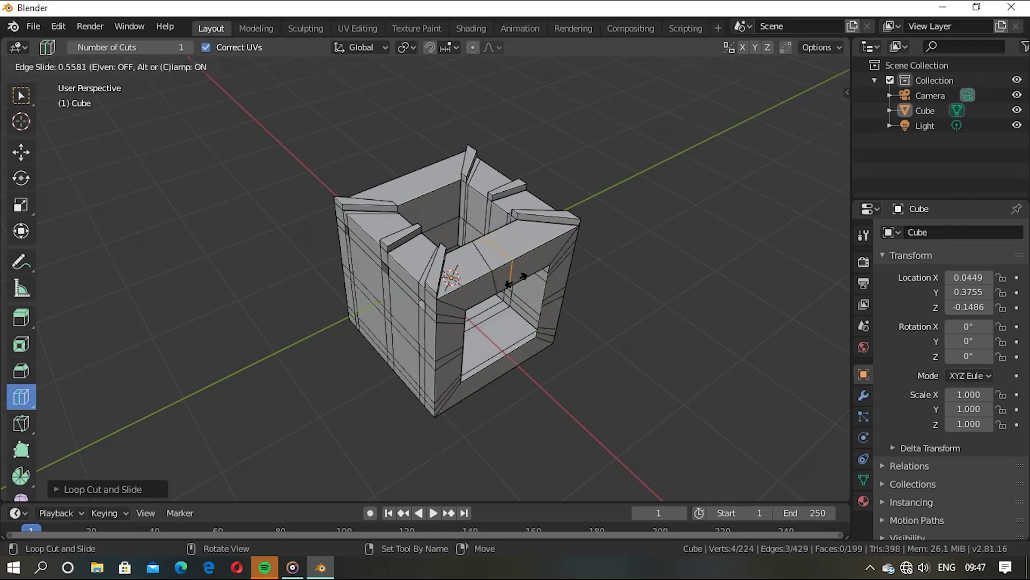
left_click_drag(521, 276, 520, 277)
left_click_drag(436, 192, 440, 189)
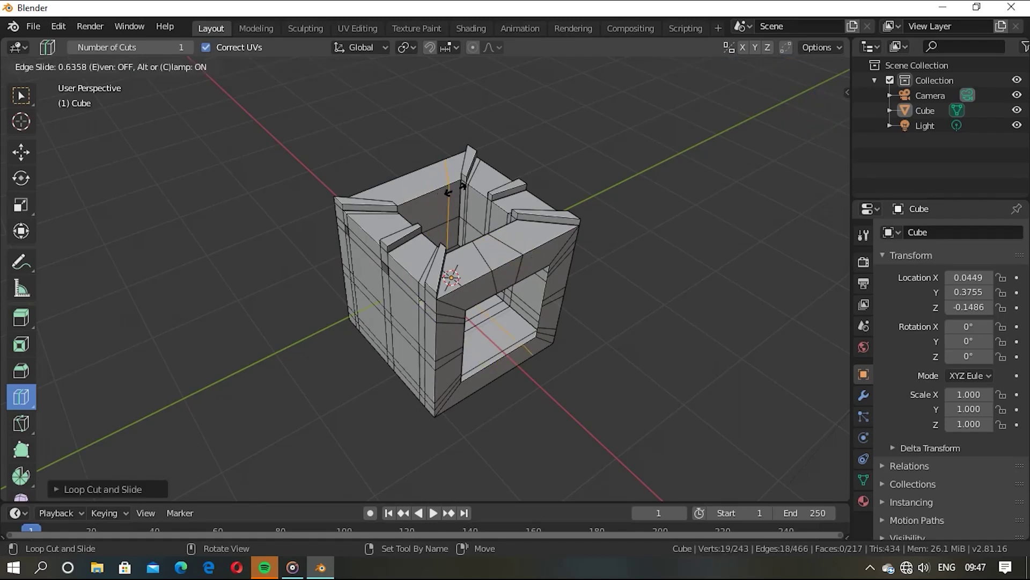
left_click_drag(440, 197, 440, 197)
middle_click_drag(440, 197, 413, 289)
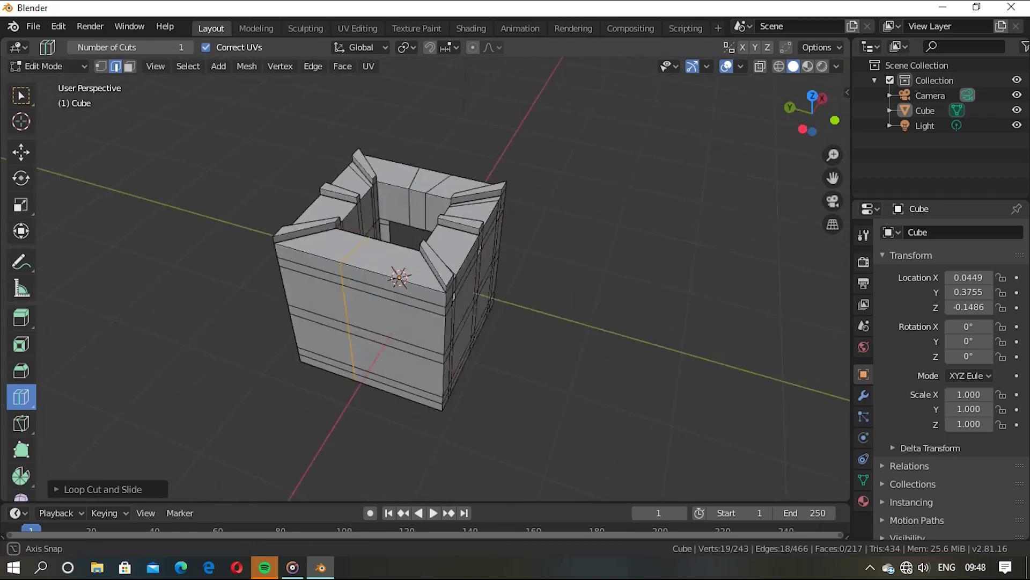
left_click_drag(413, 289, 416, 291)
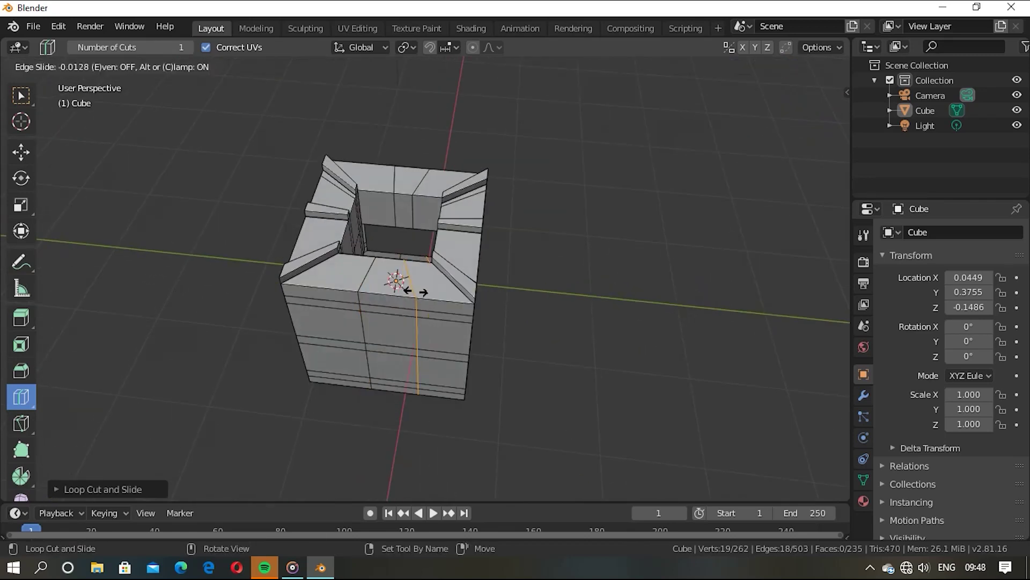
left_click(386, 301)
Select two small top rim faces and extrude them 0.03773 m outward.
key("3")
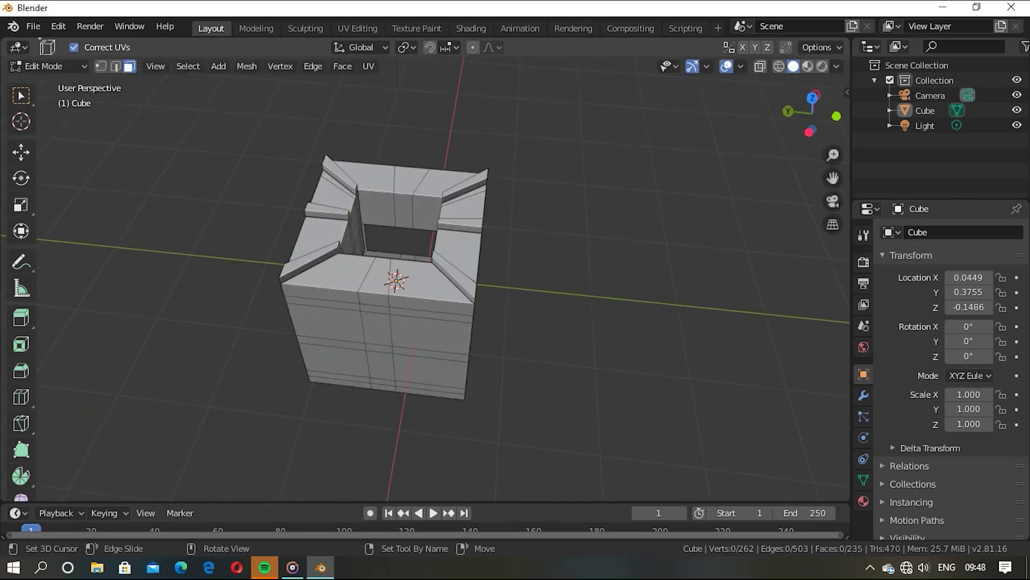
left_click(375, 277, "shift")
middle_click_drag(375, 276, 439, 305)
key("e")
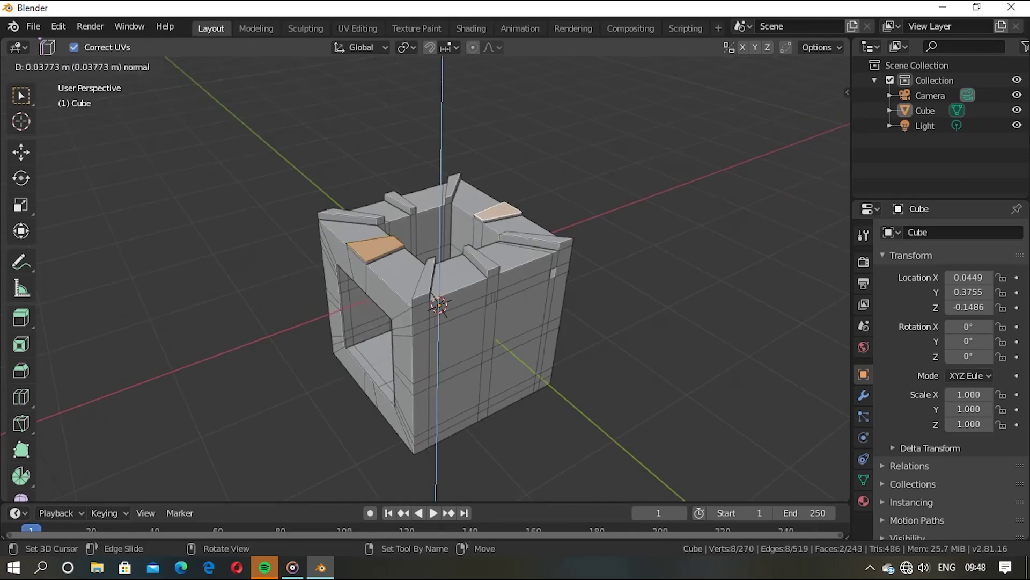
left_click(439, 304)
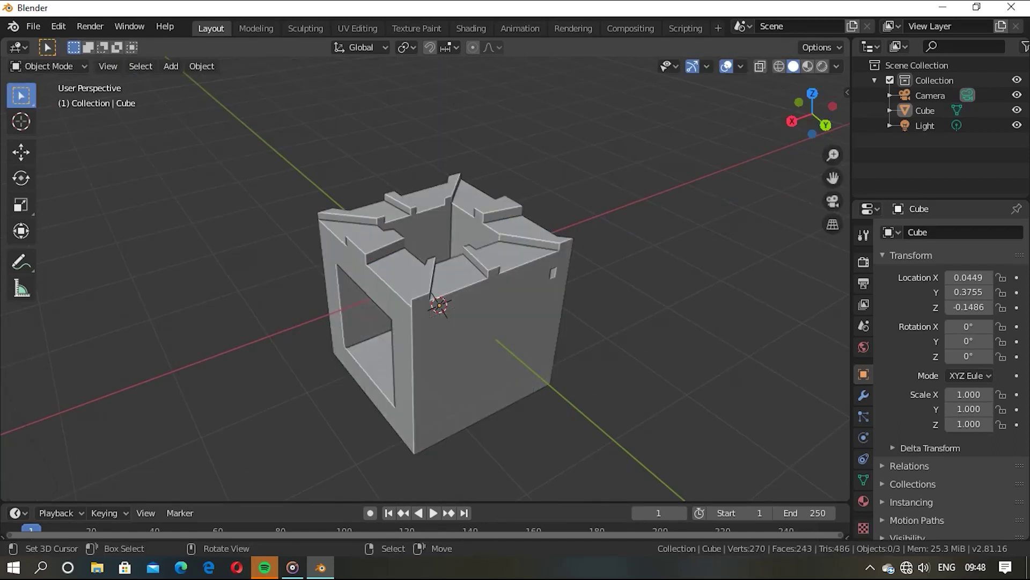
Extrude the two rim faces inward to cut notches, check in Object Mode, then re-enter Edit Mode.
middle_click_drag(439, 305, 455, 294)
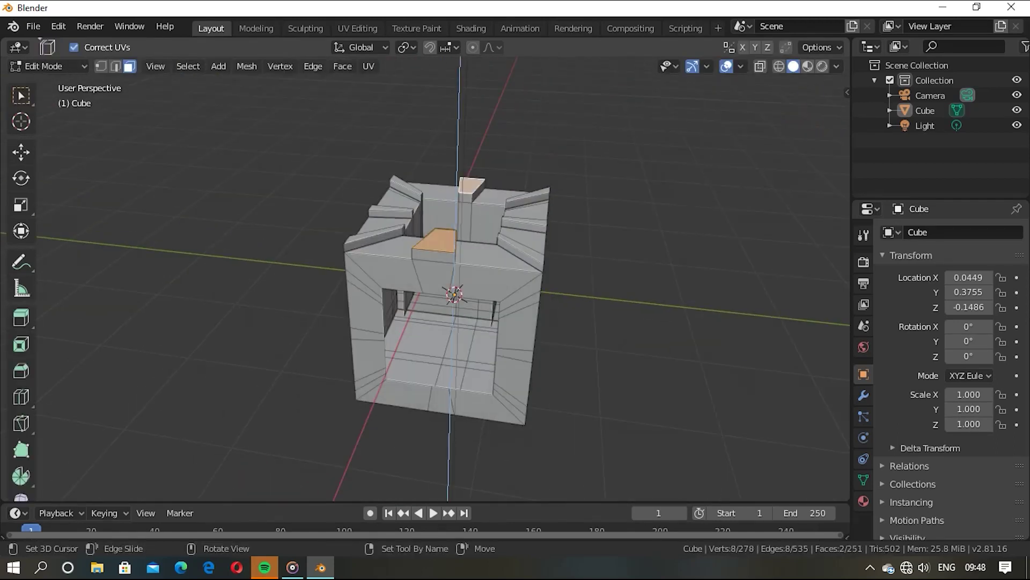
key("e")
key("Return")
key("Tab")
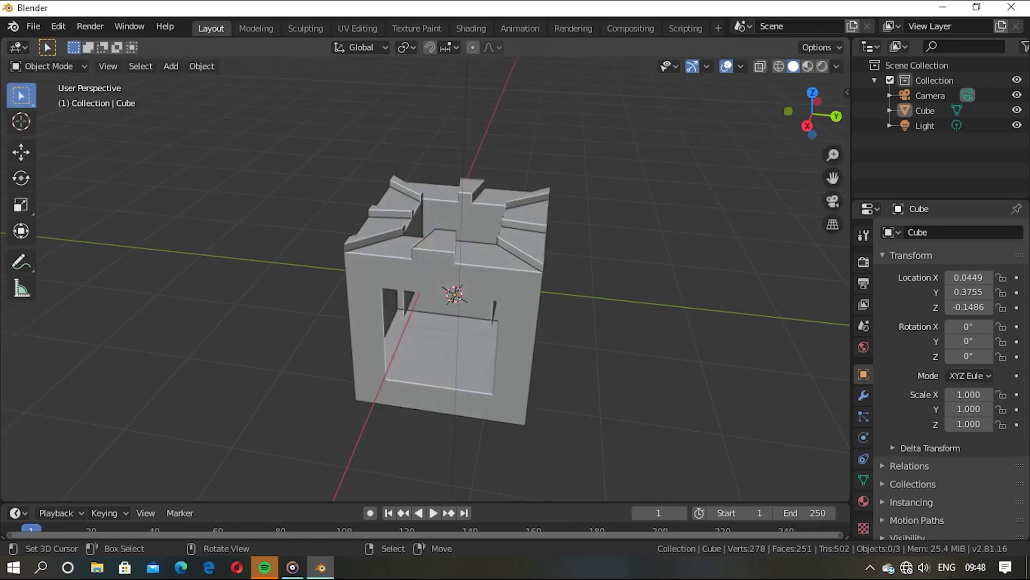
middle_click_drag(445, 290, 408, 322)
middle_click_drag(445, 290, 402, 295)
key("Tab")
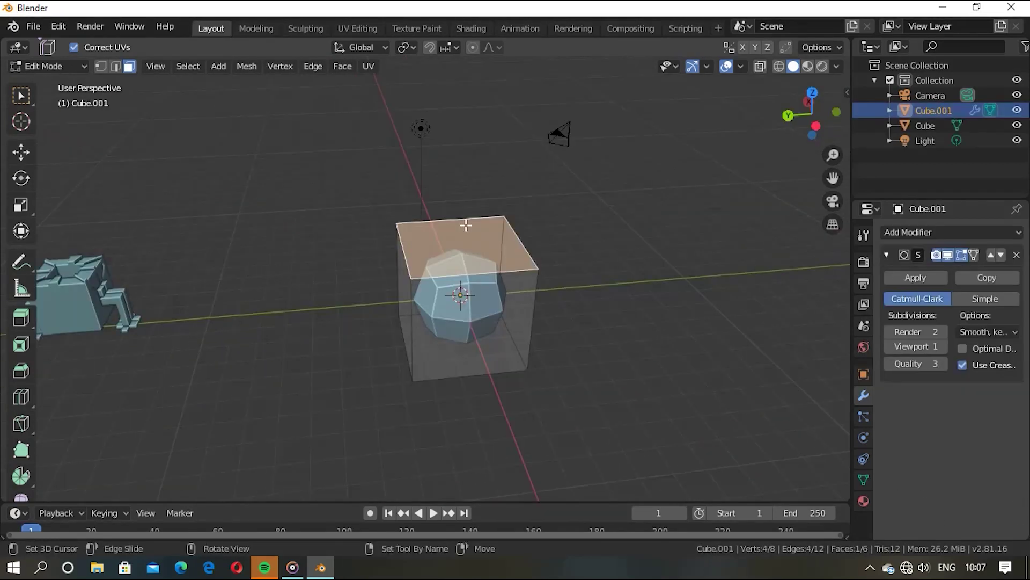
Extrude the selected top face and confirm it in place.
key("e")
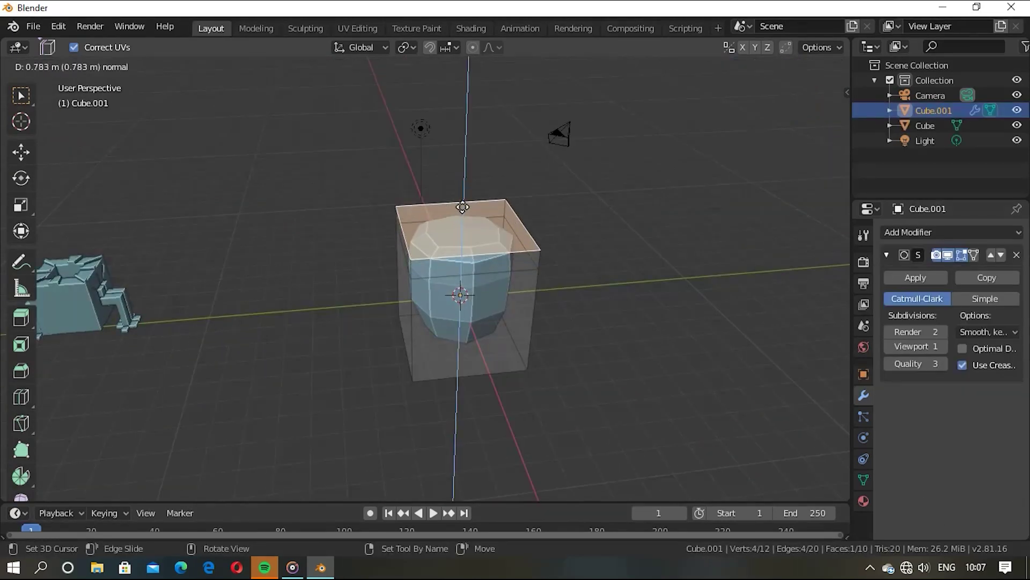
left_click(454, 235)
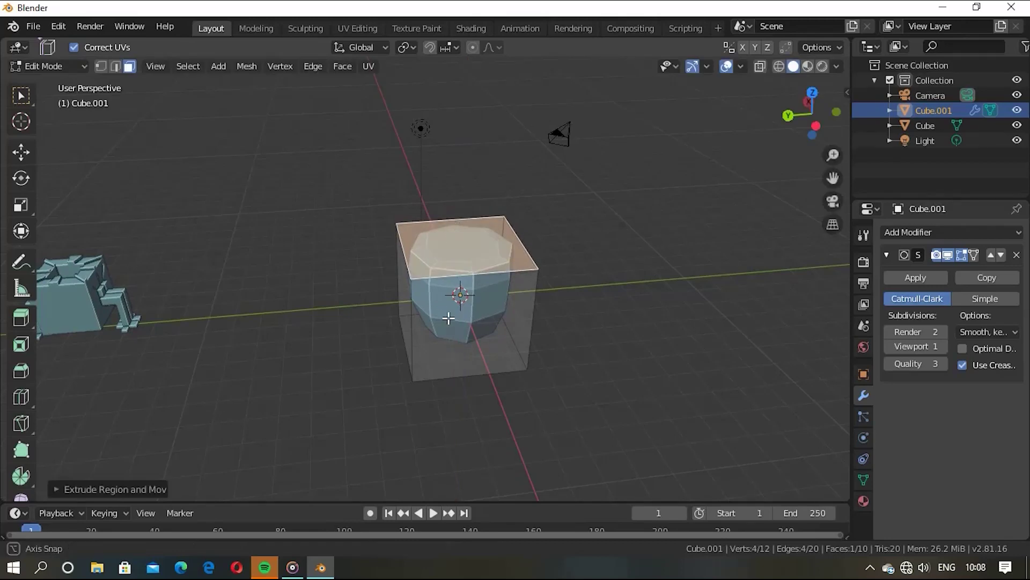
middle_click_drag(447, 318, 534, 299)
mouse_move(422, 298)
middle_mouse_down()
mouse_move(408, 306)
mouse_move(458, 310)
middle_mouse_up()
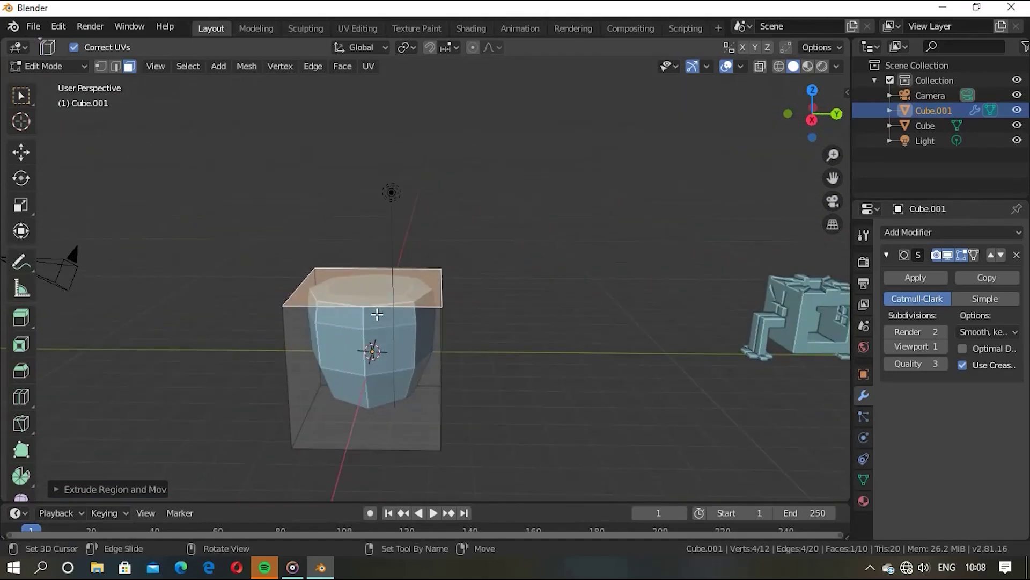
Sink the inset top face about 1.5 m down to hollow the cup.
key("2")
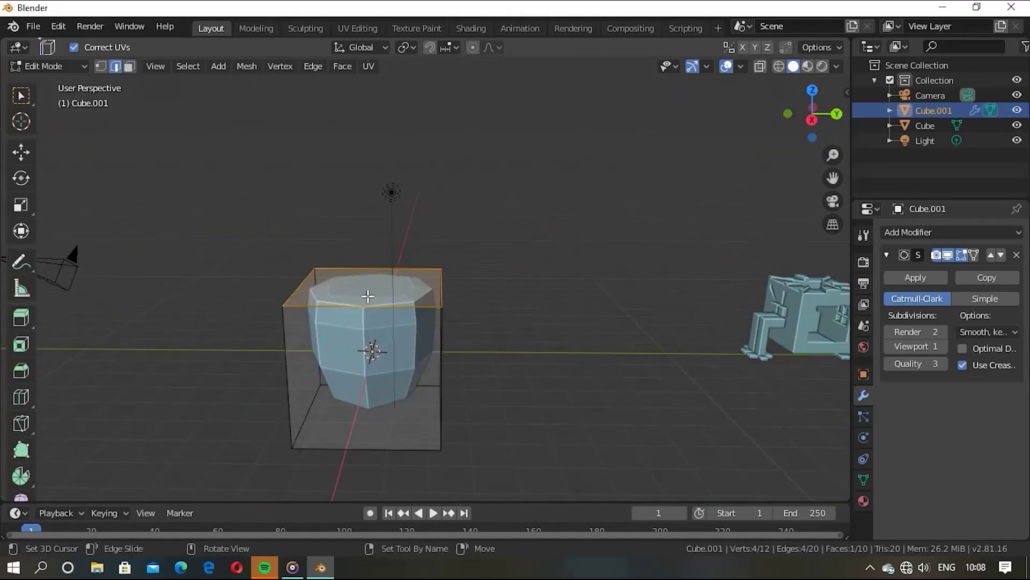
key("e")
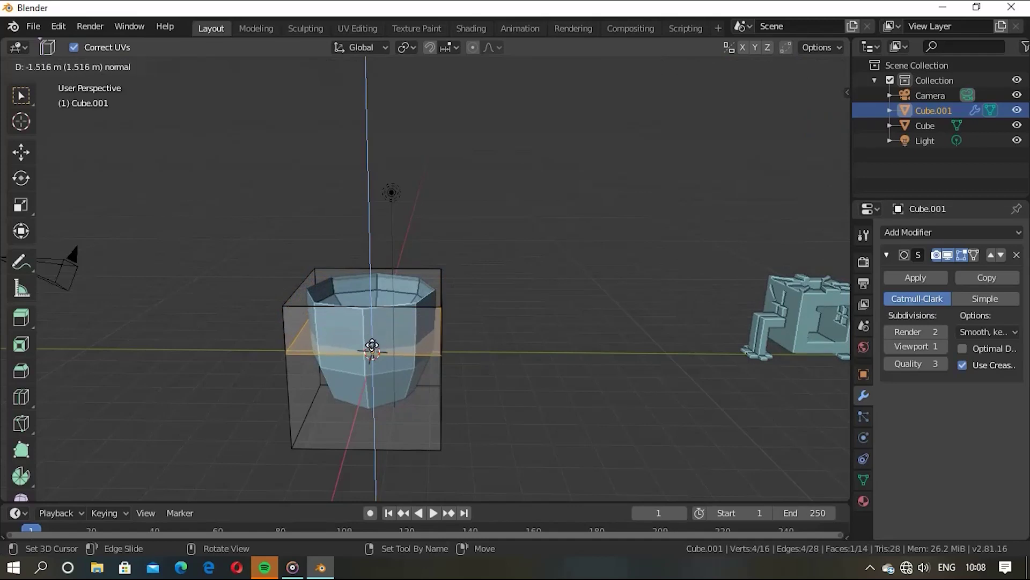
left_click(374, 402)
mouse_move(288, 415)
middle_mouse_down()
mouse_move(459, 387)
mouse_move(527, 432)
mouse_move(616, 418)
middle_mouse_up()
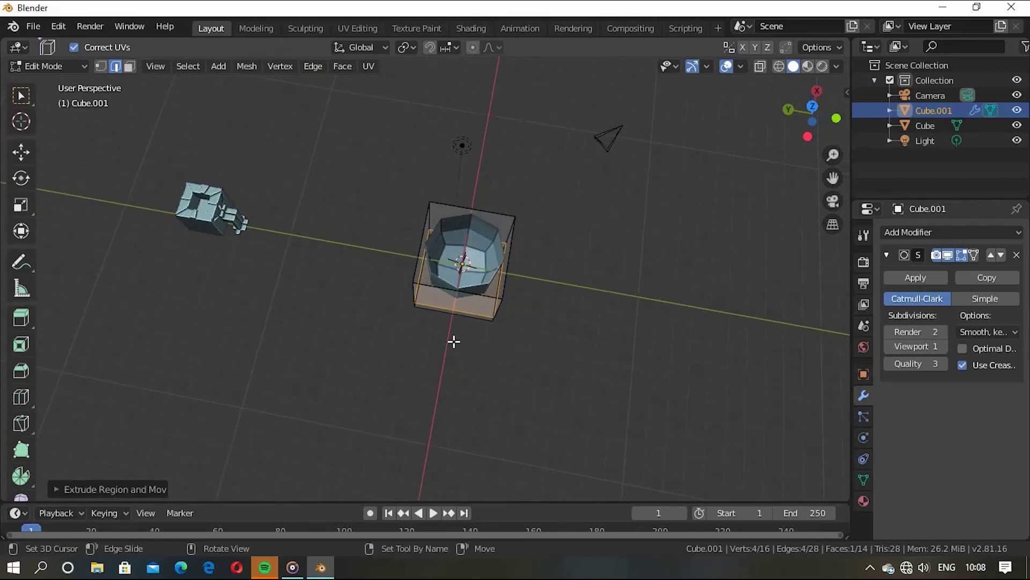
mouse_move(452, 311)
middle_mouse_down()
mouse_move(392, 184)
mouse_move(304, 154)
mouse_move(302, 292)
mouse_move(426, 355)
mouse_move(542, 209)
mouse_move(502, 225)
middle_mouse_up()
scroll(501, 225, "up", 4)
middle_click_drag(506, 322, 513, 275)
Select the cage's four side faces.
right_click(426, 315, "shift")
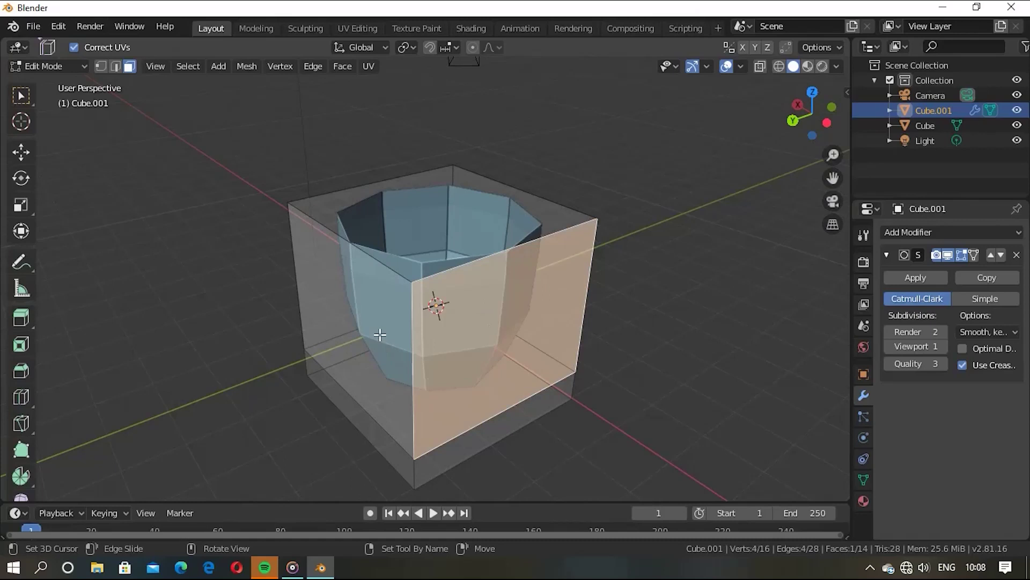
right_click(380, 334, "shift")
mouse_move(380, 335)
middle_mouse_down()
mouse_move(202, 350)
mouse_move(299, 338)
mouse_move(392, 344)
mouse_move(403, 409)
mouse_move(515, 333)
middle_mouse_up()
right_click(392, 344, "shift")
scroll(403, 410, "down", 2)
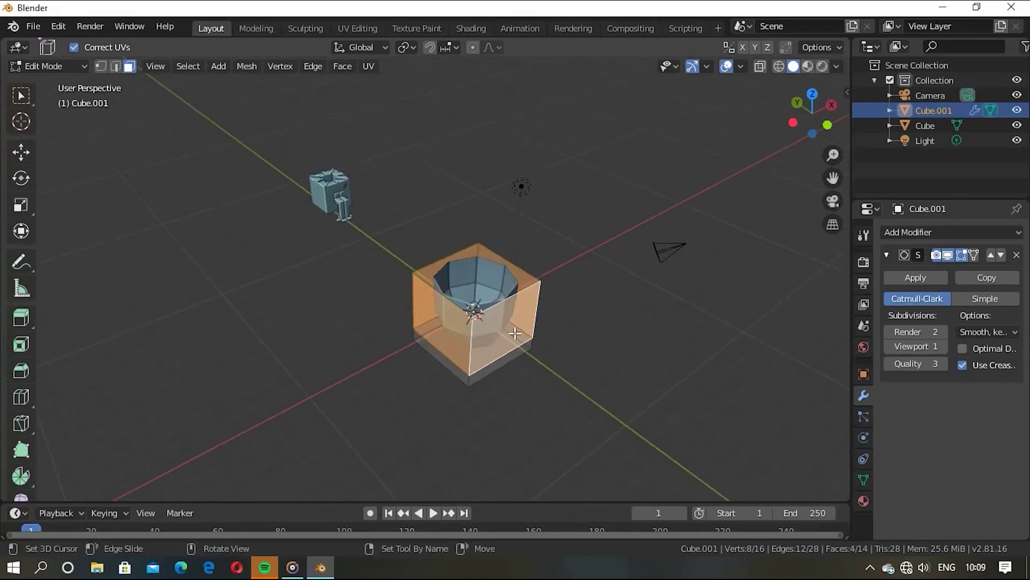
Scale the four side faces to about 0.917 and return to Object Mode.
key("s")
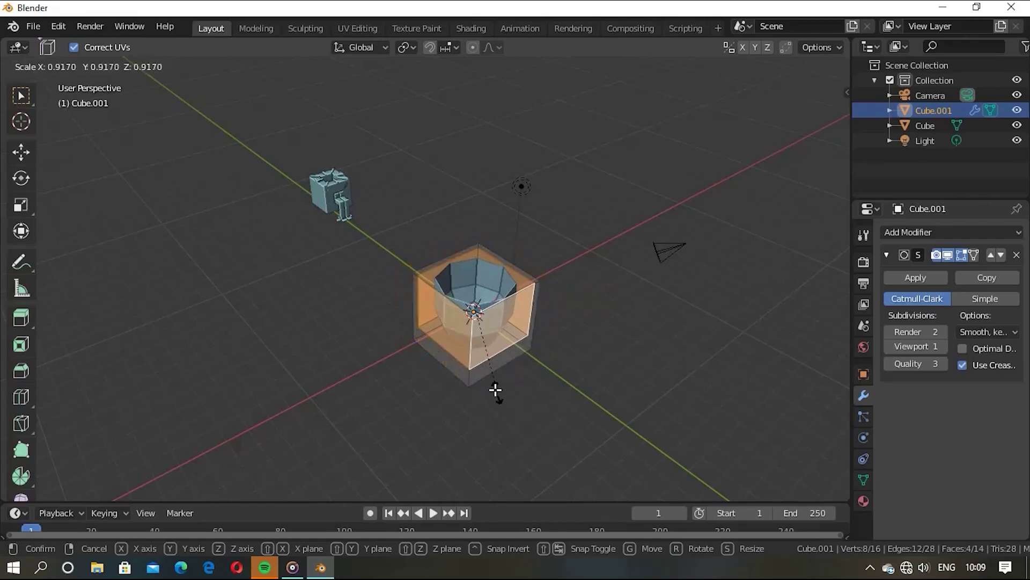
left_click(486, 375)
middle_click_drag(409, 368, 524, 295)
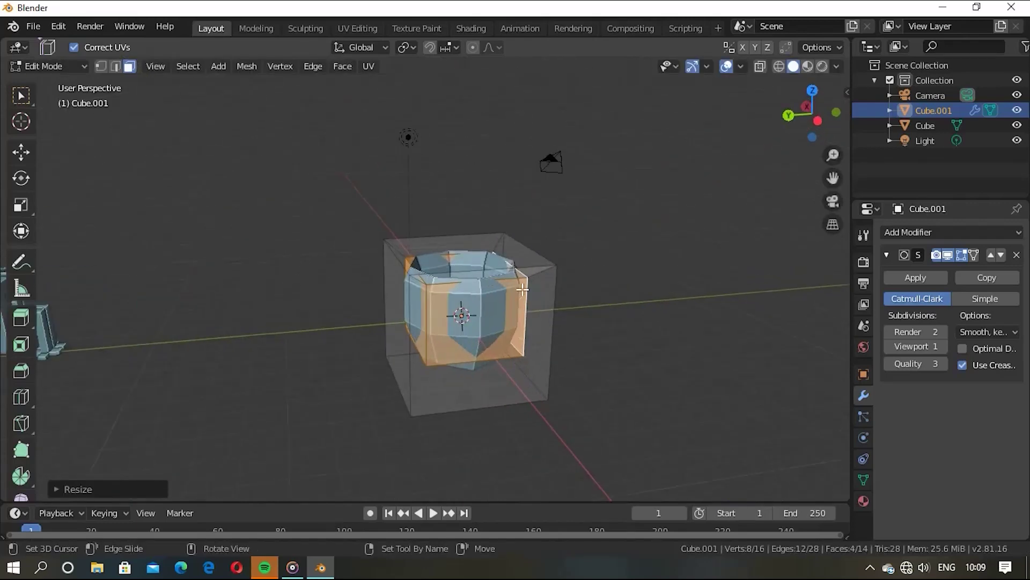
scroll(524, 294, "up", 3)
mouse_move(488, 345)
middle_mouse_down()
mouse_move(535, 419)
mouse_move(443, 262)
middle_mouse_up()
scroll(444, 262, "down", 3)
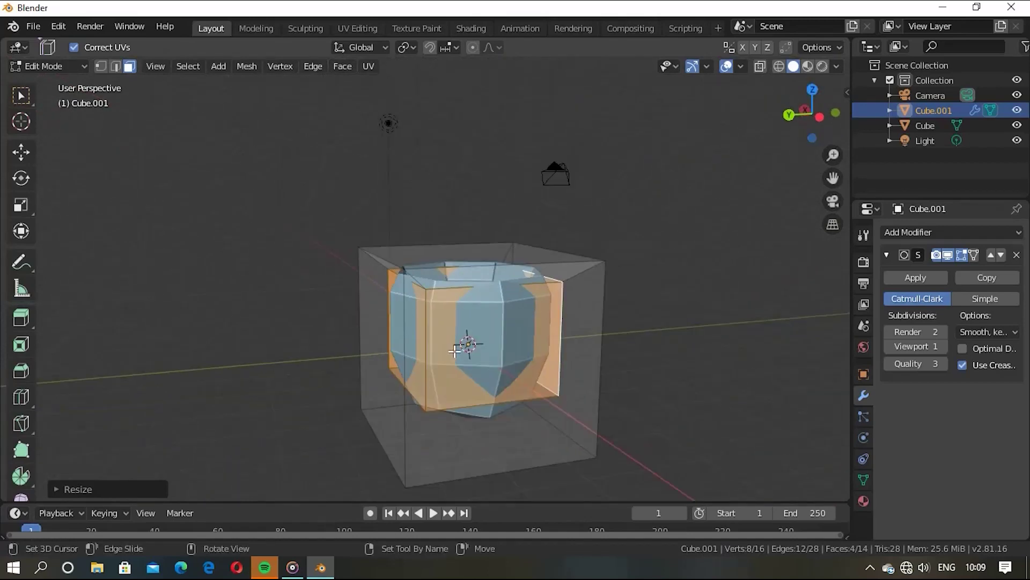
mouse_move(428, 359)
middle_mouse_down()
mouse_move(498, 351)
mouse_move(350, 448)
mouse_move(407, 424)
mouse_move(338, 393)
mouse_move(497, 387)
mouse_move(443, 476)
mouse_move(524, 381)
mouse_move(820, 412)
middle_mouse_up()
key("Tab")
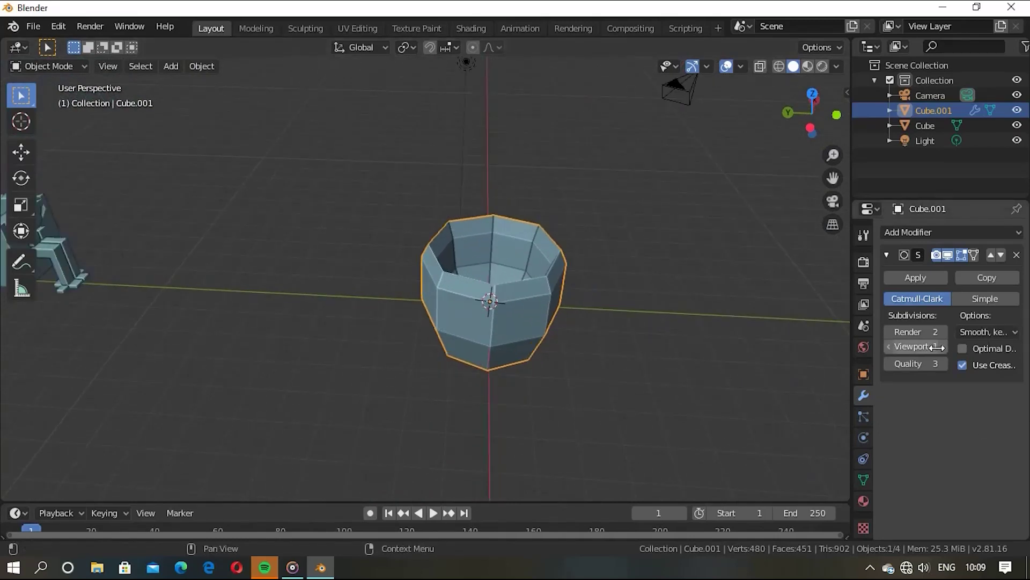
Raise the cup's Subdivision modifier Viewport level to 2.
left_click(944, 346)
mouse_move(494, 365)
middle_mouse_down()
mouse_move(572, 407)
mouse_move(540, 388)
middle_mouse_up()
left_click(604, 358)
mouse_move(605, 358)
middle_mouse_down()
mouse_move(478, 255)
mouse_move(297, 275)
mouse_move(480, 306)
middle_mouse_up()
Apply Shade Smooth to the cup via F3 search, then return to Edit Mode.
key("F3")
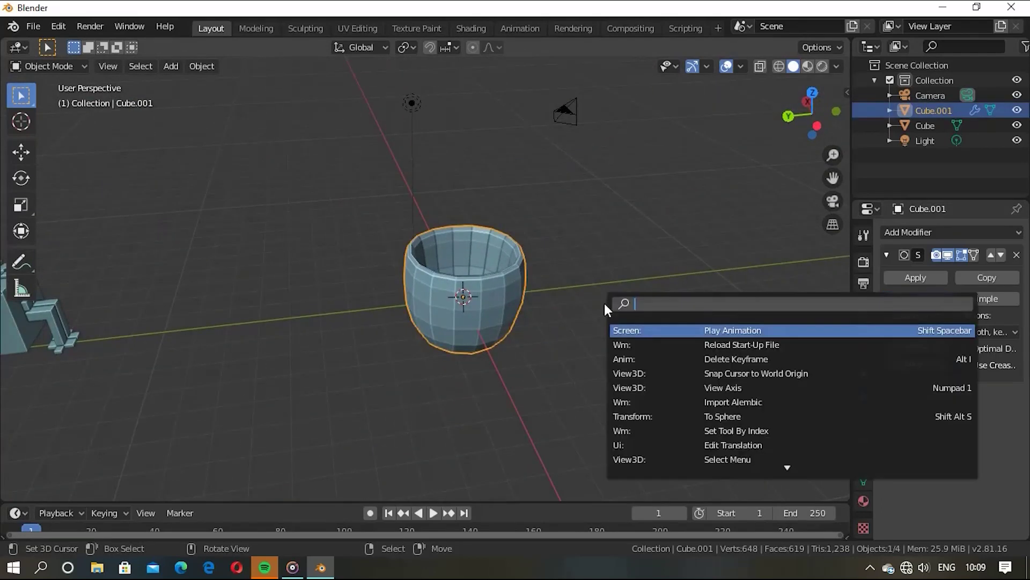
type("sh")
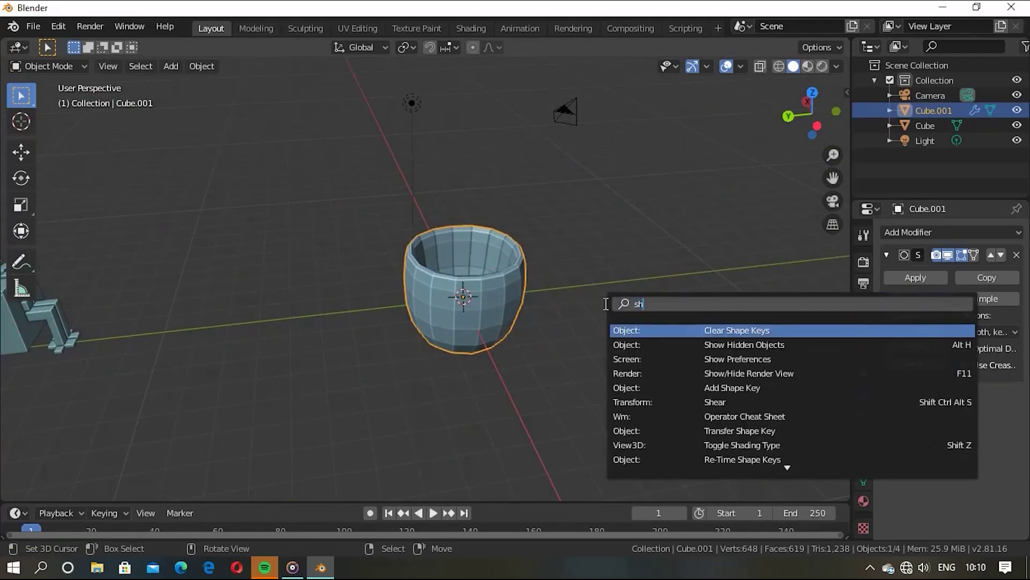
type("ade")
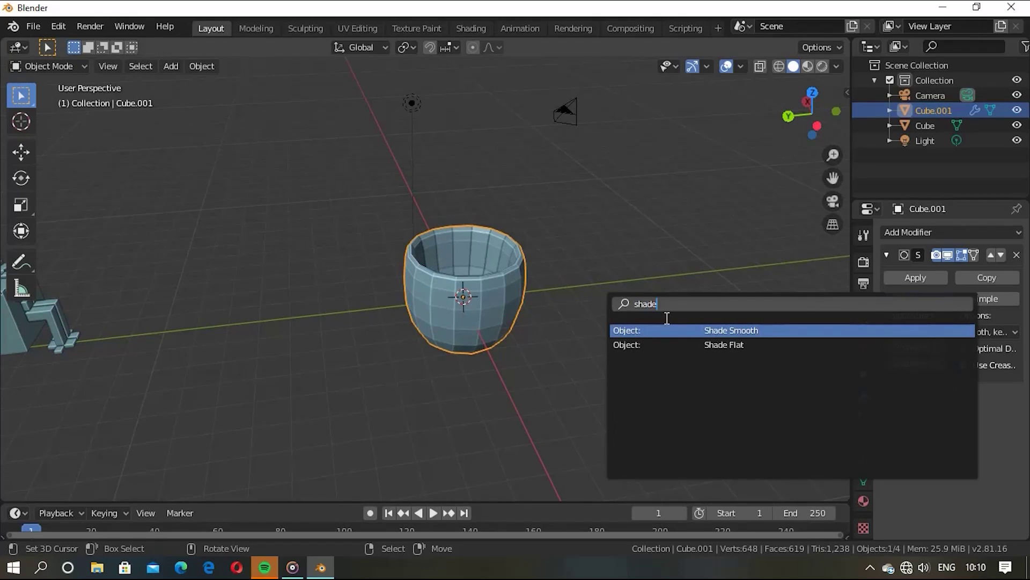
key("Return")
mouse_move(713, 331)
middle_mouse_down()
mouse_move(566, 383)
mouse_move(521, 339)
mouse_move(440, 356)
mouse_move(517, 345)
mouse_move(510, 341)
mouse_move(433, 426)
mouse_move(513, 370)
mouse_move(504, 327)
mouse_move(494, 336)
mouse_move(520, 249)
mouse_move(492, 210)
mouse_move(409, 375)
middle_mouse_up()
scroll(512, 335, "up", 3)
scroll(494, 336, "down", 3)
key("Tab")
scroll(425, 272, "up", 2)
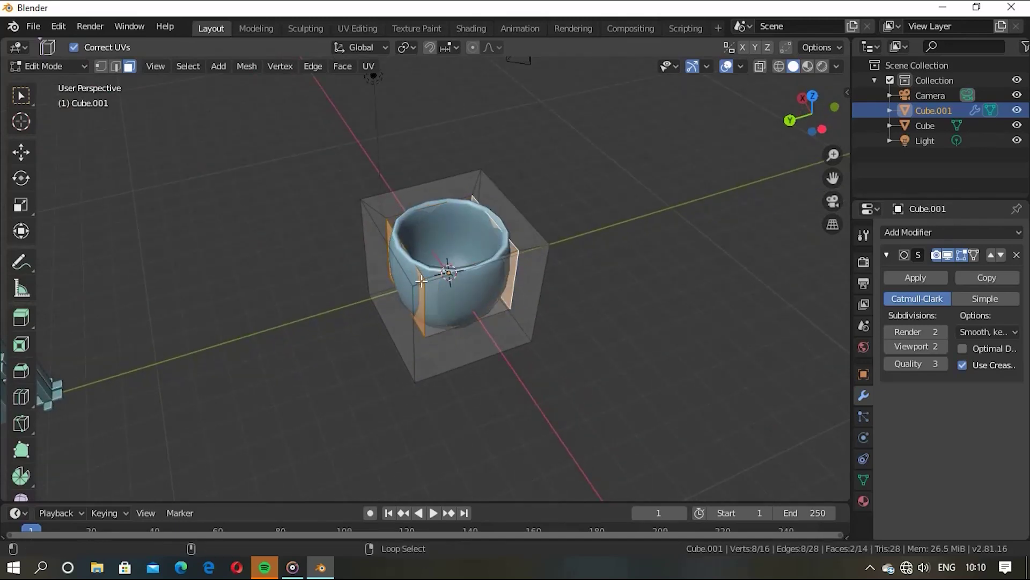
Select the cage's bottom face and scale it up about 1.6 times.
left_click(420, 281, "alt+shift")
mouse_move(475, 280)
middle_mouse_down()
mouse_move(540, 211)
mouse_move(385, 405)
mouse_move(422, 355)
mouse_move(379, 363)
middle_mouse_up()
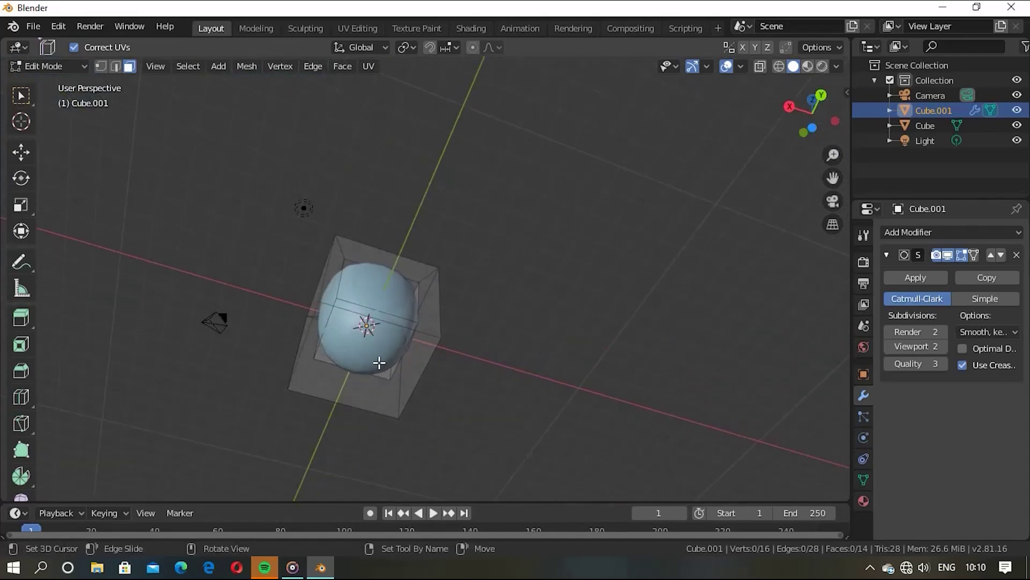
left_click(352, 350)
middle_click_drag(352, 350, 380, 421)
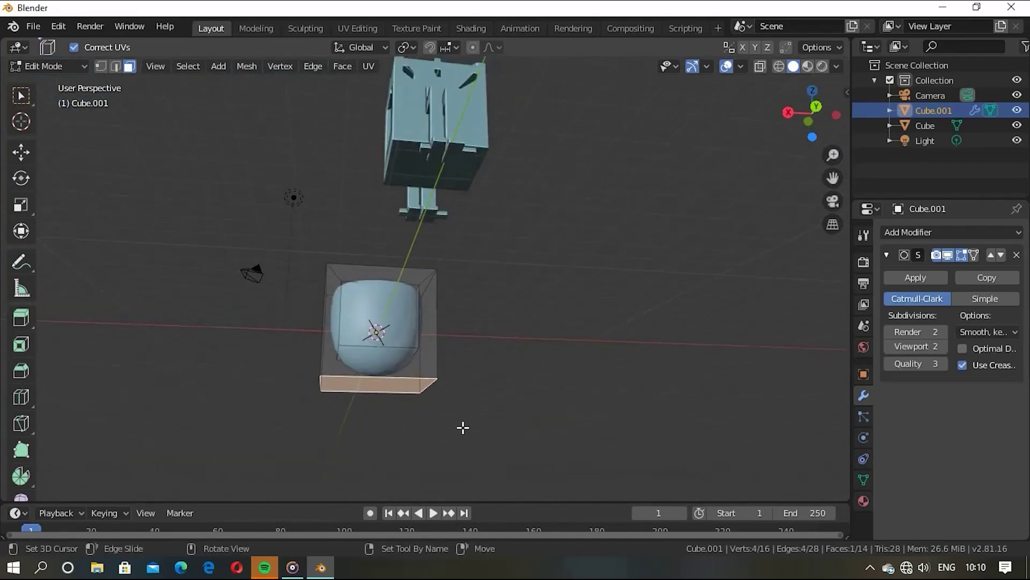
key("s")
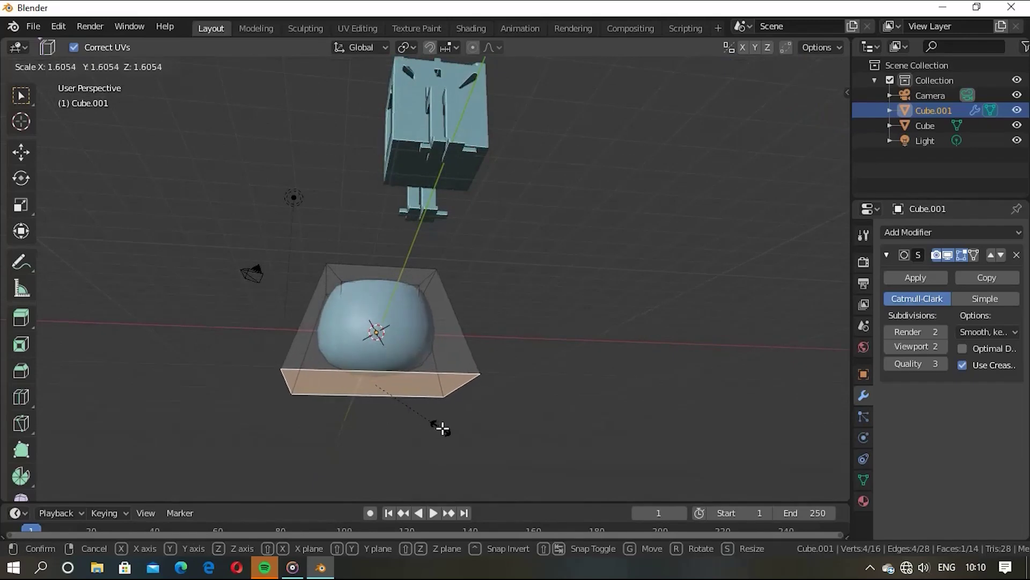
left_click(475, 428)
Deselect the face, check the wider bowl in Object Mode, then re-enter Edit Mode.
mouse_move(478, 427)
middle_mouse_down()
mouse_move(389, 481)
mouse_move(573, 342)
mouse_move(545, 345)
mouse_move(596, 276)
mouse_move(527, 287)
mouse_move(483, 343)
mouse_move(469, 292)
middle_mouse_up()
scroll(558, 333, "up", 3)
scroll(526, 327, "up", 1)
scroll(482, 343, "down", 2)
scroll(483, 343, "down", 2)
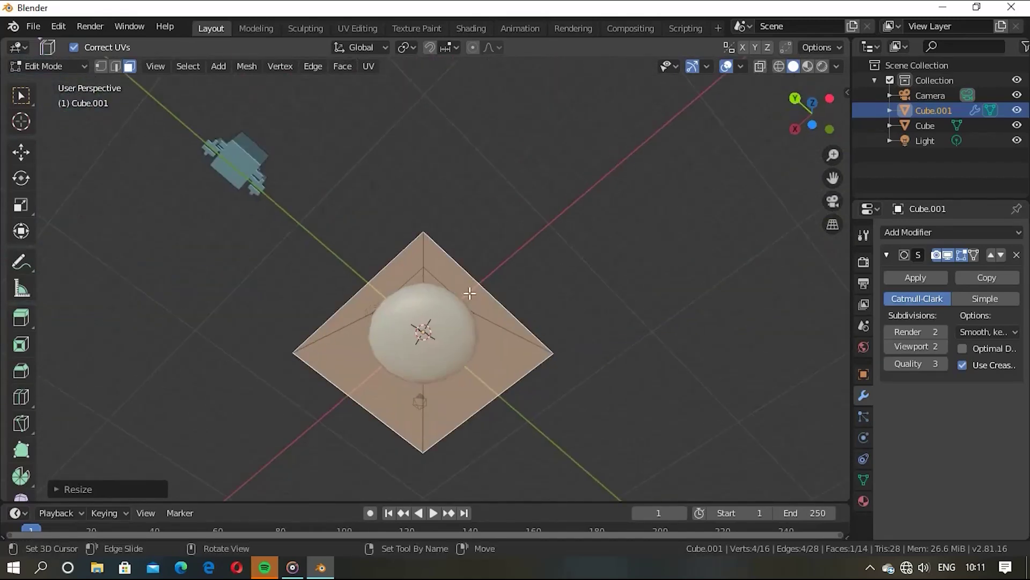
left_click(429, 370)
mouse_move(429, 370)
middle_mouse_down()
mouse_move(405, 380)
mouse_move(492, 308)
mouse_move(506, 323)
mouse_move(522, 299)
mouse_move(504, 256)
mouse_move(425, 292)
mouse_move(459, 305)
mouse_move(317, 294)
mouse_move(347, 343)
mouse_move(550, 339)
mouse_move(515, 313)
mouse_move(498, 334)
mouse_move(515, 327)
mouse_move(563, 356)
mouse_move(558, 317)
mouse_move(497, 322)
mouse_move(486, 276)
mouse_move(526, 264)
middle_mouse_up()
key("Tab")
scroll(523, 316, "up", 4)
key("Tab")
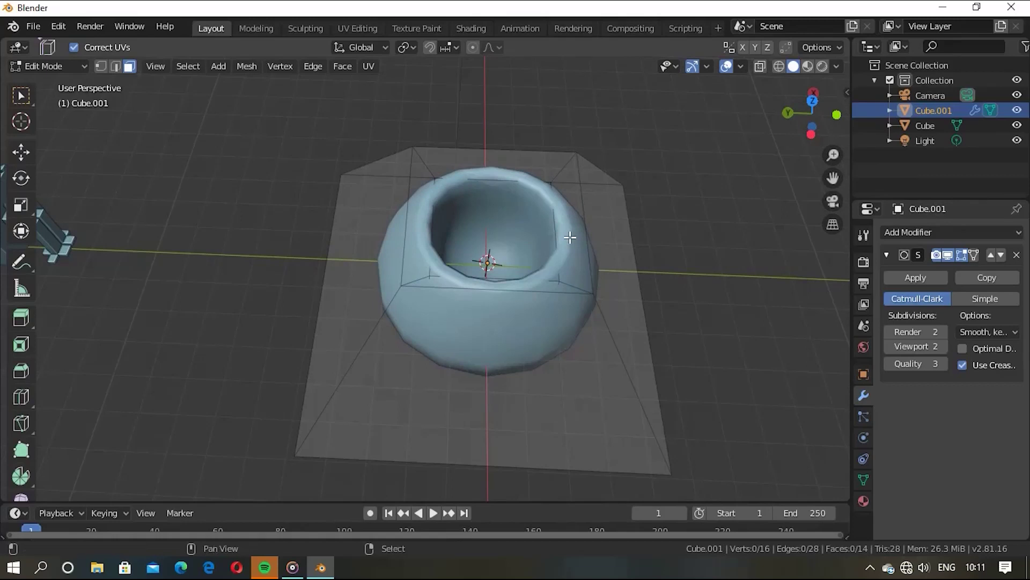
Scale the cage's left, back and front side faces up about 1.4 times, then deselect the others.
left_click(416, 224, "shift")
left_click(495, 171, "shift")
left_click(494, 280, "shift")
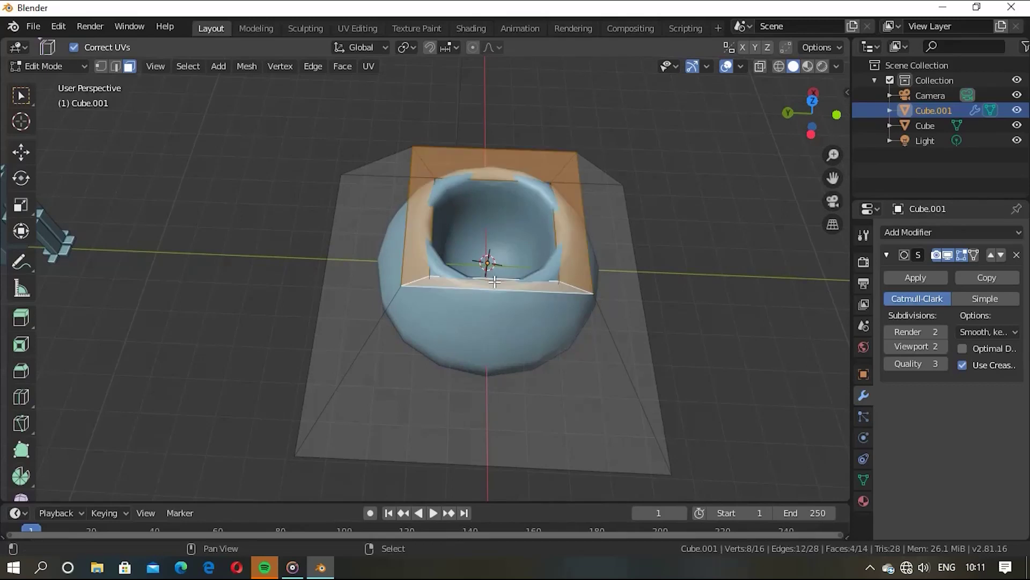
key("s")
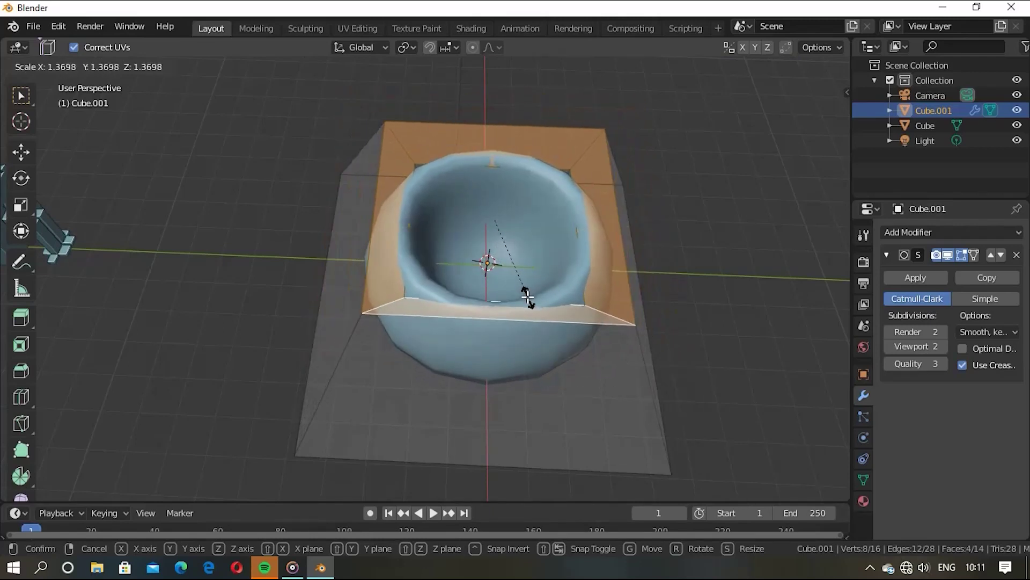
left_click(510, 336)
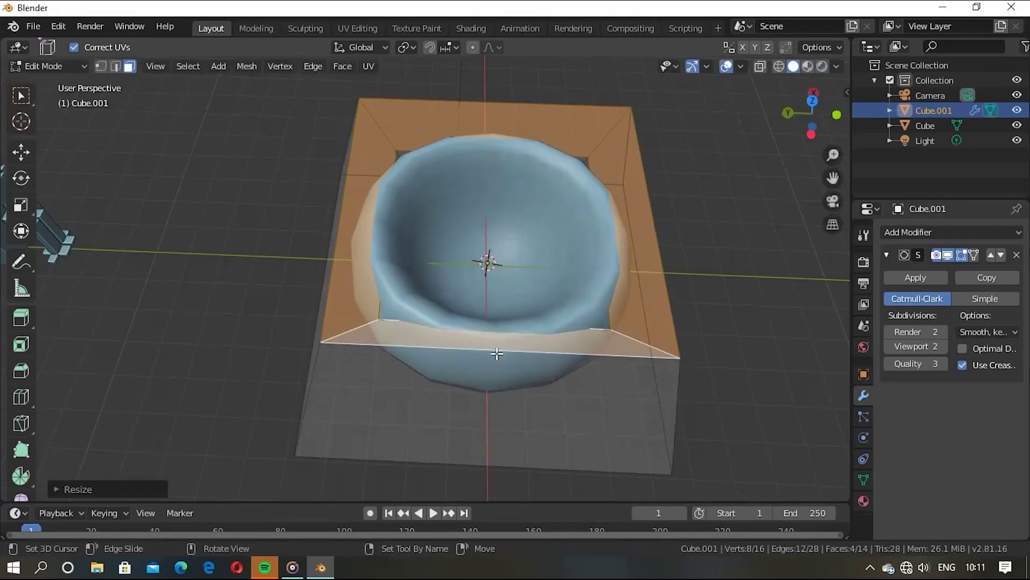
left_click(626, 232, "shift")
left_click(486, 122, "shift")
left_click(349, 184, "shift")
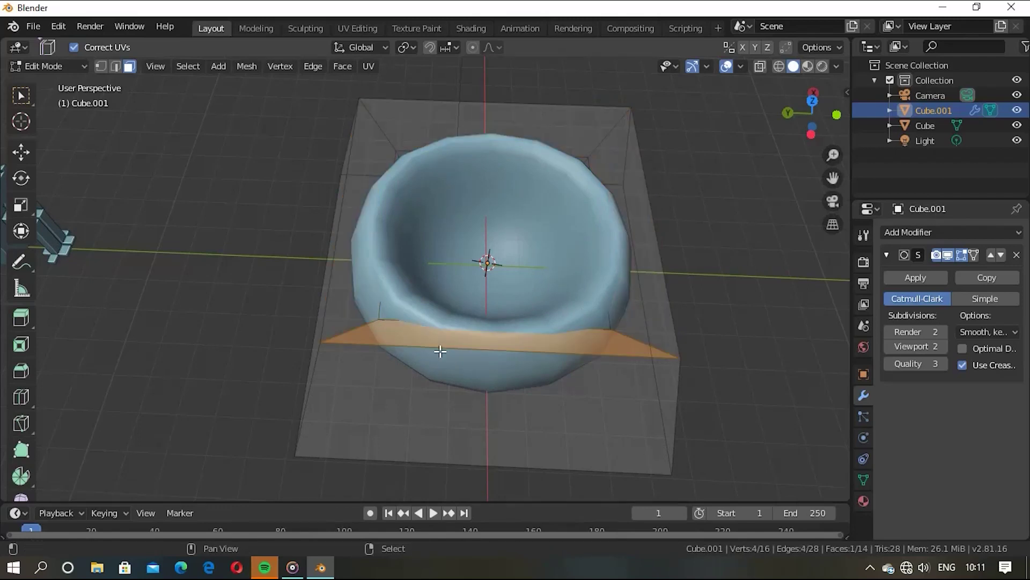
mouse_move(427, 379)
middle_mouse_down()
mouse_move(483, 306)
mouse_move(430, 341)
mouse_move(510, 338)
mouse_move(372, 384)
mouse_move(490, 396)
mouse_move(431, 309)
middle_mouse_up()
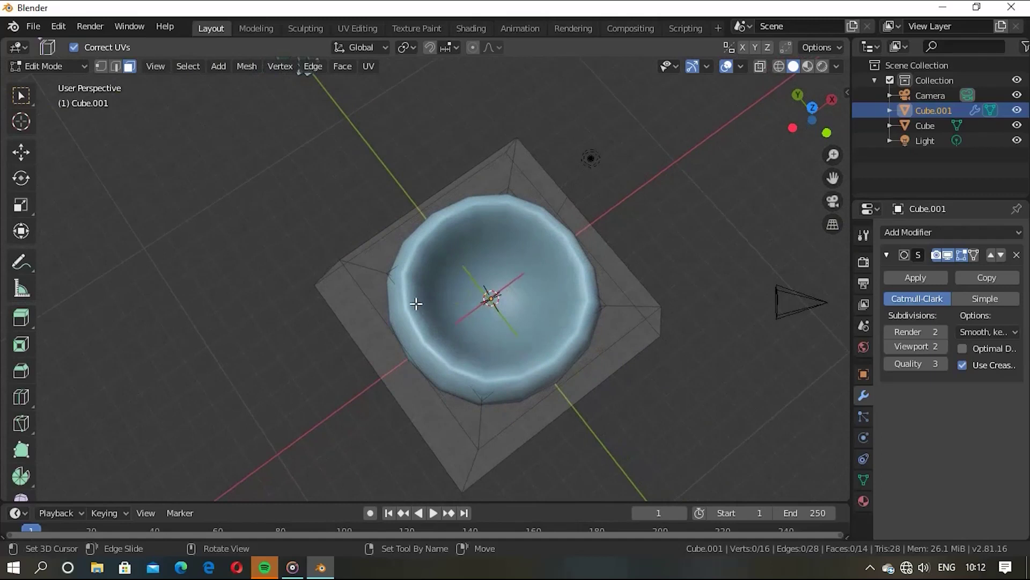
Switch to Wireframe shading and extrude the cage's bottom face.
left_click(777, 65)
mouse_move(609, 265)
middle_mouse_down()
mouse_move(597, 237)
mouse_move(664, 161)
mouse_move(493, 262)
mouse_move(513, 282)
middle_mouse_up()
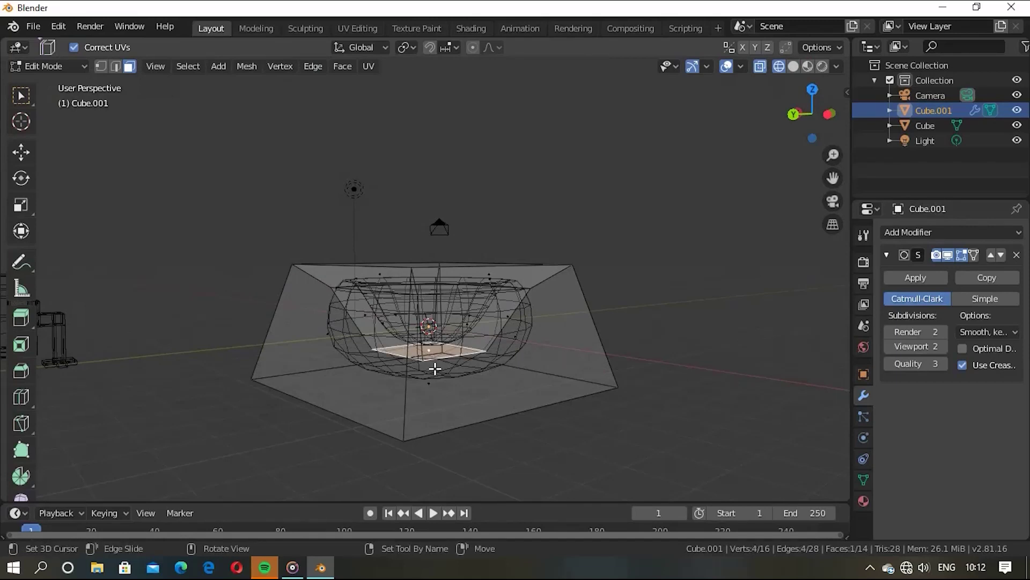
key("e")
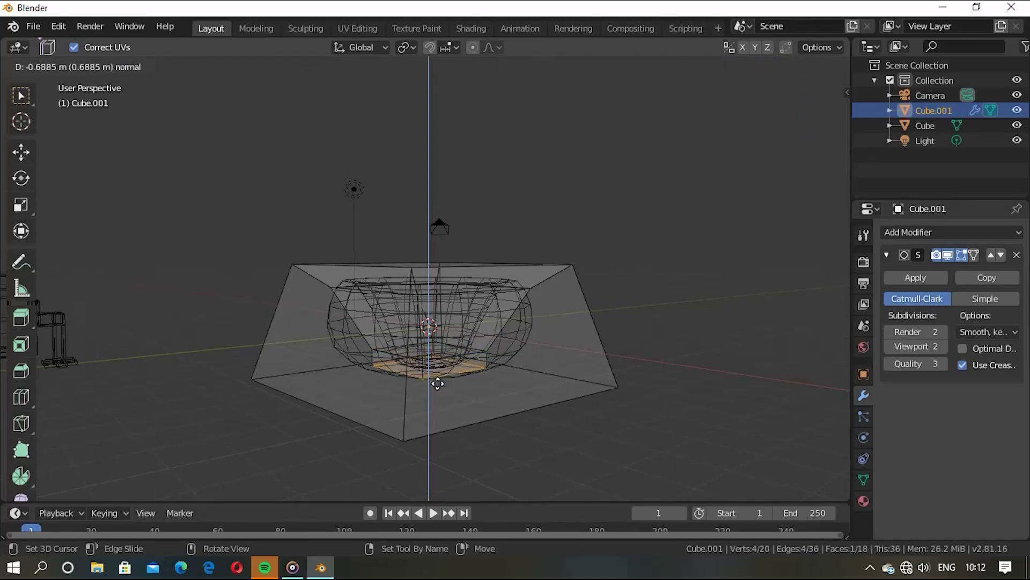
left_click(438, 383)
mouse_move(421, 435)
middle_mouse_down()
mouse_move(515, 497)
mouse_move(386, 379)
middle_mouse_up()
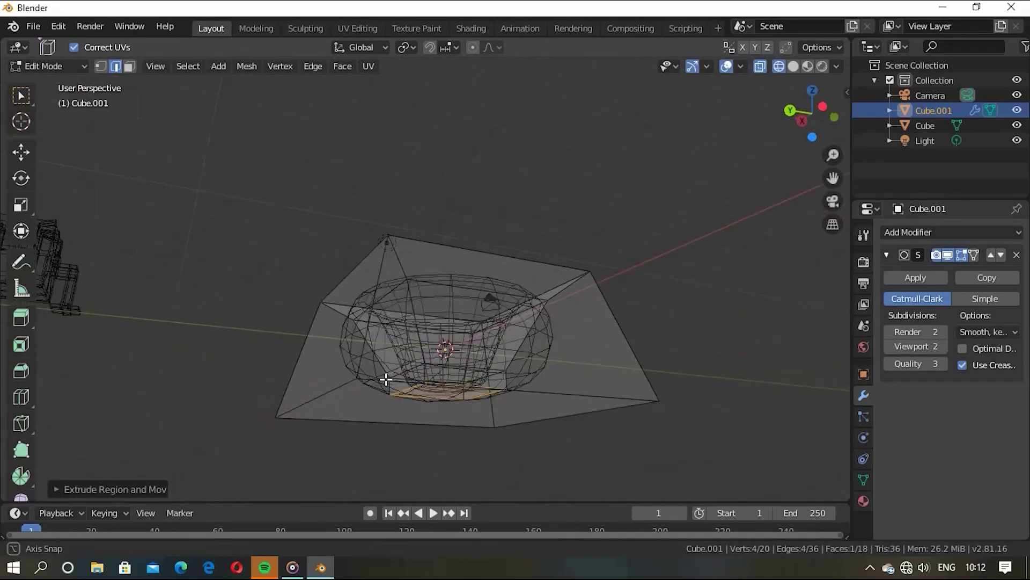
Inspect the bowl in Solid shading, then return to Wireframe Edit Mode and start scaling the bottom face.
key("Tab")
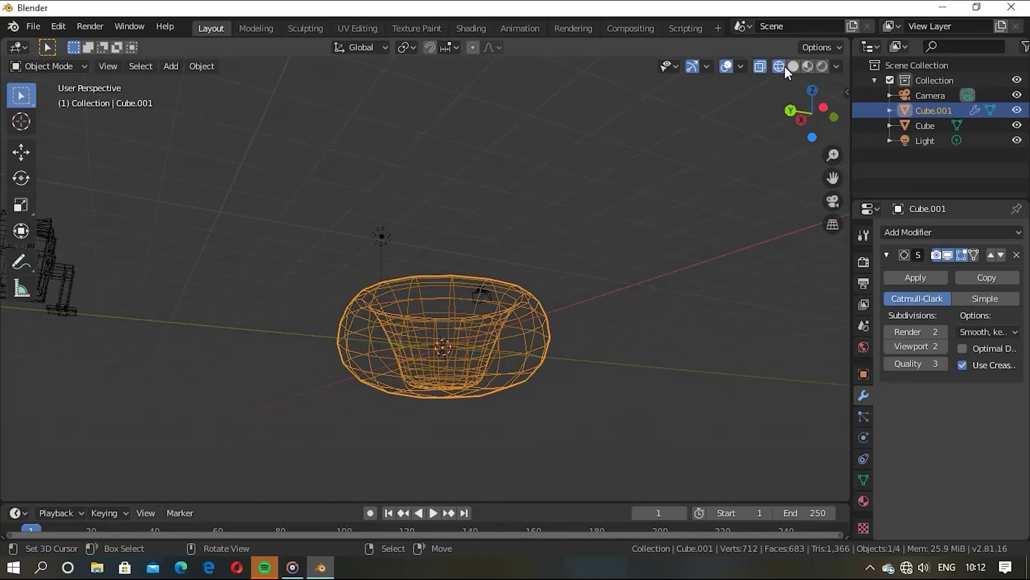
left_click(792, 66)
mouse_move(589, 235)
middle_mouse_down()
mouse_move(545, 404)
mouse_move(594, 340)
mouse_move(490, 335)
mouse_move(541, 338)
mouse_move(783, 76)
middle_mouse_up()
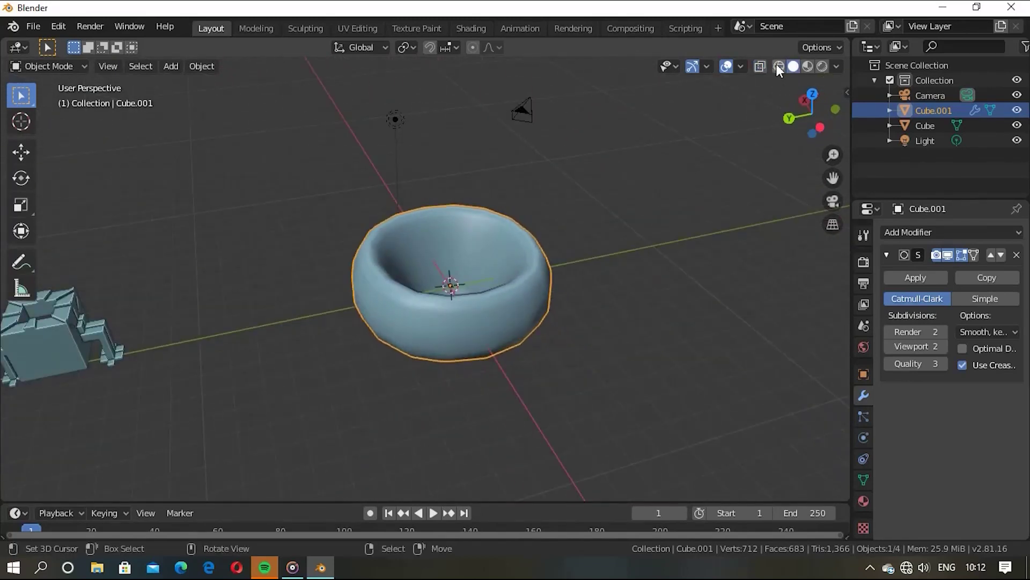
left_click(779, 66)
mouse_move(524, 266)
middle_mouse_down()
mouse_move(564, 203)
mouse_move(441, 330)
middle_mouse_up()
key("Tab")
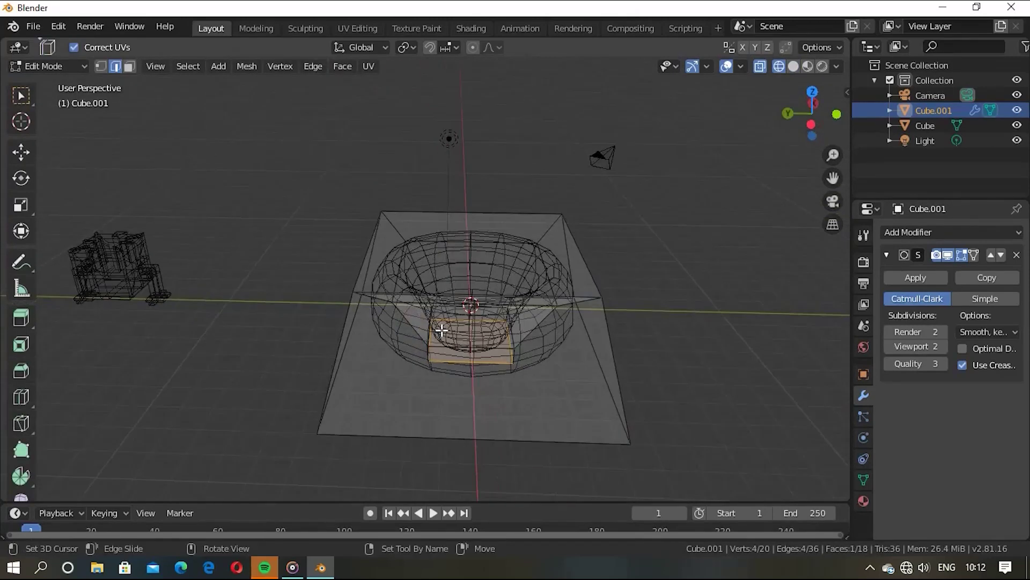
mouse_move(483, 402)
middle_mouse_down()
mouse_move(534, 350)
mouse_move(467, 419)
middle_mouse_up()
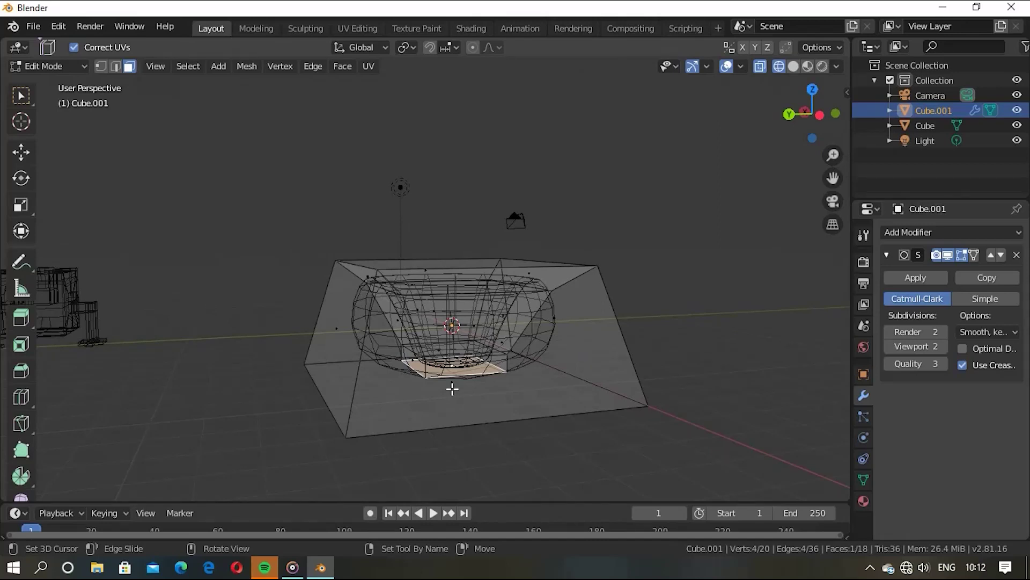
key("s")
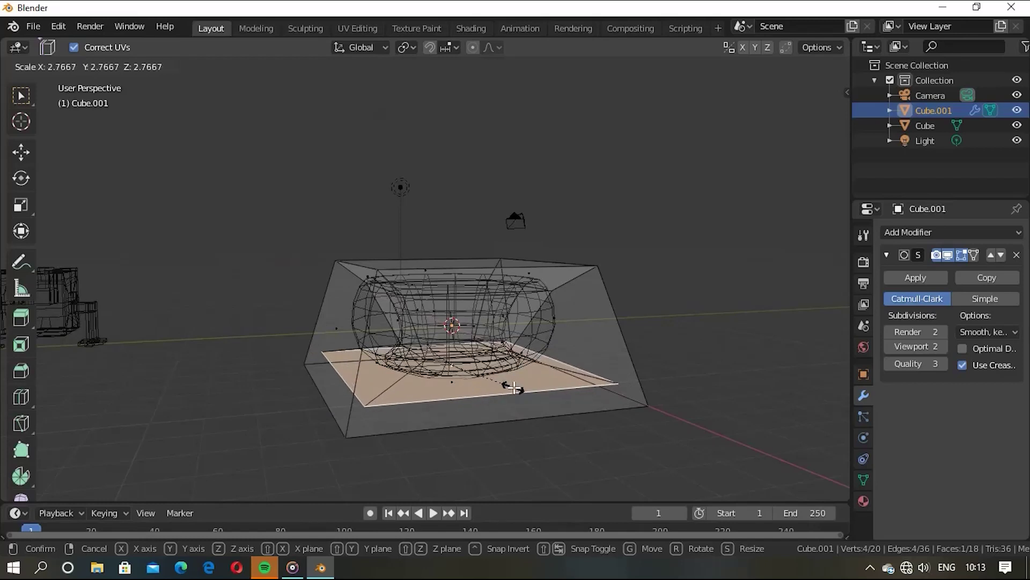
Confirm the bottom face at about 2.77 times, then return to Object Mode with Solid shading.
left_click(519, 396)
mouse_move(452, 476)
middle_mouse_down()
mouse_move(488, 133)
mouse_move(481, 215)
middle_mouse_up()
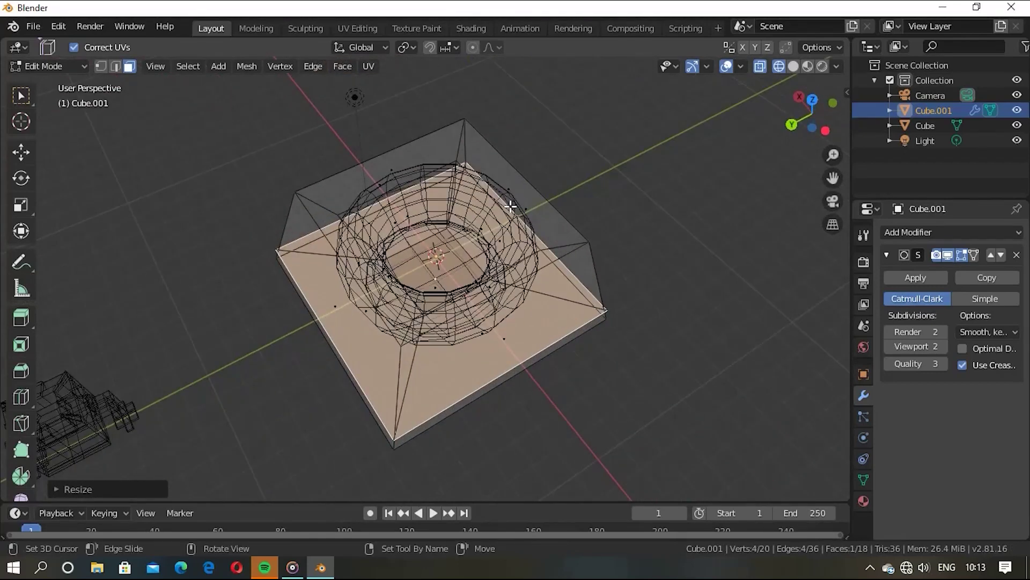
key("Tab")
left_click(793, 66)
mouse_move(636, 170)
middle_mouse_down()
mouse_move(537, 195)
mouse_move(594, 145)
mouse_move(672, 112)
mouse_move(546, 165)
mouse_move(214, 144)
mouse_move(159, 183)
mouse_move(409, 164)
mouse_move(513, 280)
mouse_move(535, 205)
mouse_move(462, 249)
mouse_move(475, 121)
mouse_move(520, 191)
mouse_move(427, 300)
mouse_move(497, 219)
mouse_move(395, 223)
mouse_move(464, 291)
mouse_move(486, 271)
middle_mouse_up()
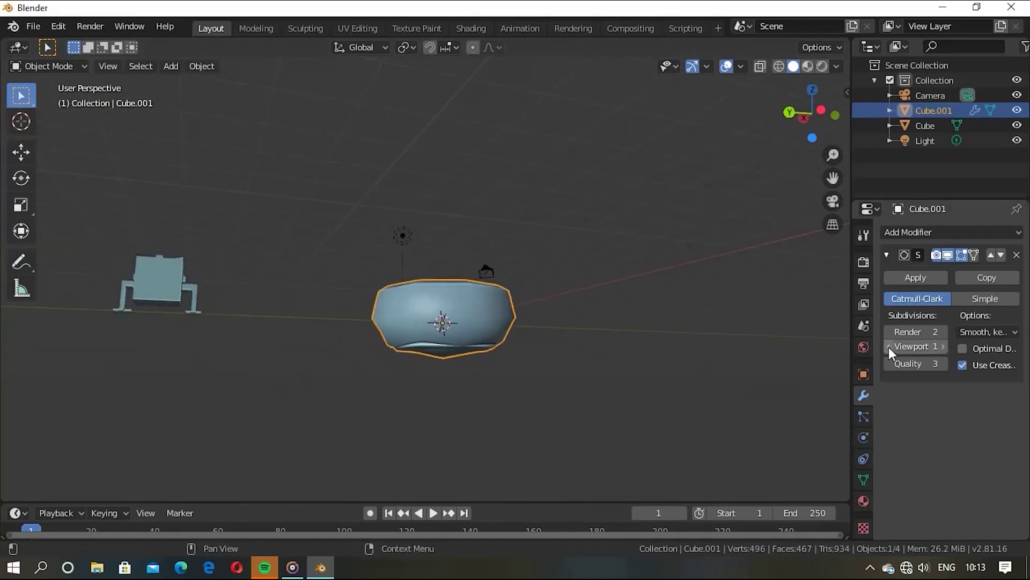
Raise the cup's Subdivision Viewport level from 1 to 3 and deselect it.
mouse_move(675, 356)
middle_mouse_down()
mouse_move(626, 376)
mouse_move(617, 279)
mouse_move(633, 297)
mouse_move(646, 263)
middle_mouse_up()
scroll(564, 253, "up", 3)
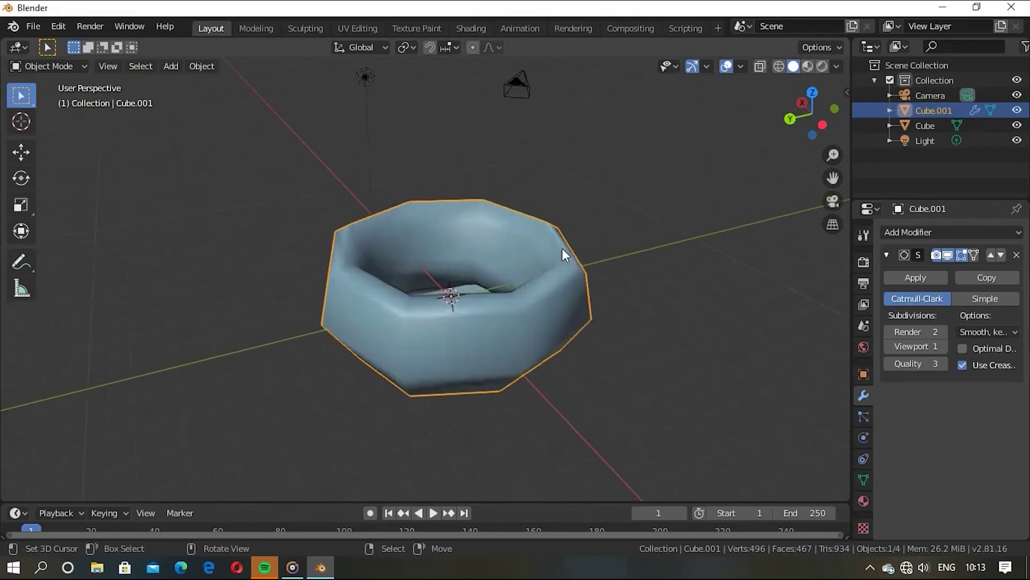
left_click(943, 346)
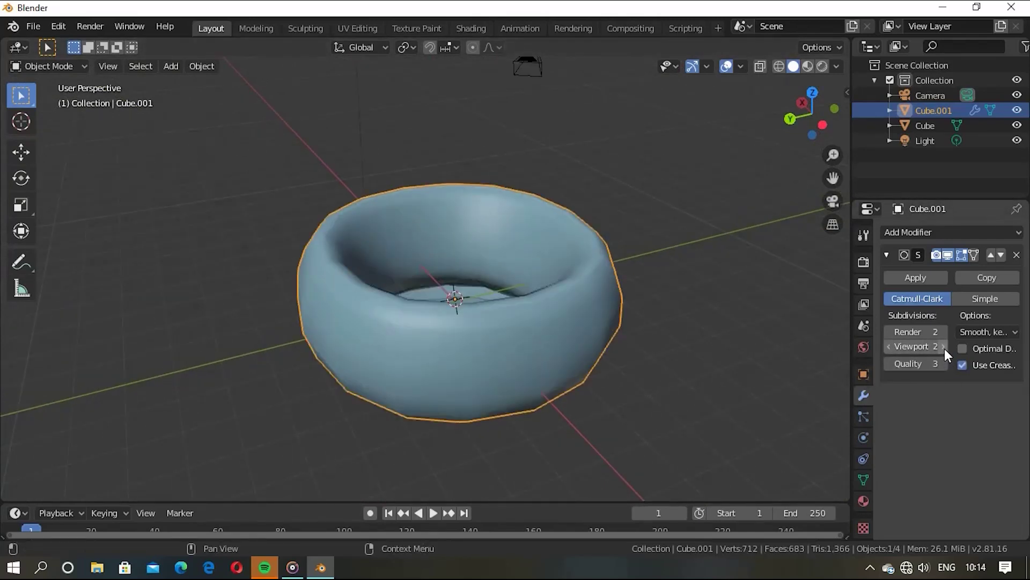
left_click(943, 348)
mouse_move(703, 289)
middle_mouse_down()
mouse_move(610, 346)
mouse_move(671, 304)
mouse_move(532, 260)
mouse_move(498, 293)
mouse_move(507, 166)
mouse_move(416, 157)
mouse_move(476, 304)
mouse_move(697, 309)
mouse_move(616, 296)
mouse_move(516, 362)
mouse_move(669, 273)
mouse_move(520, 256)
mouse_move(291, 273)
mouse_move(436, 317)
mouse_move(449, 375)
mouse_move(617, 361)
mouse_move(450, 349)
mouse_move(559, 354)
mouse_move(499, 308)
middle_mouse_up()
left_click(697, 309)
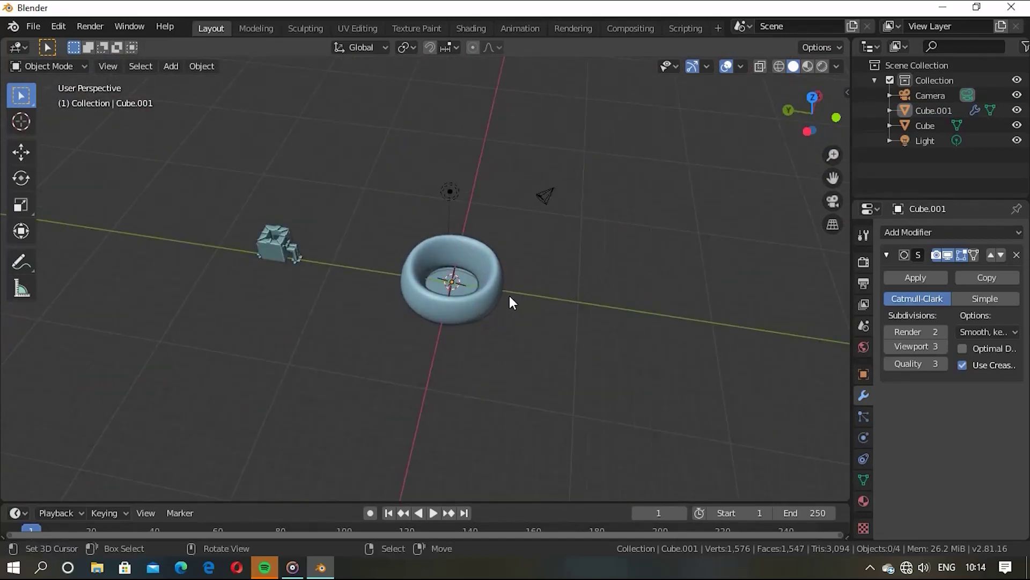
left_click(277, 238)
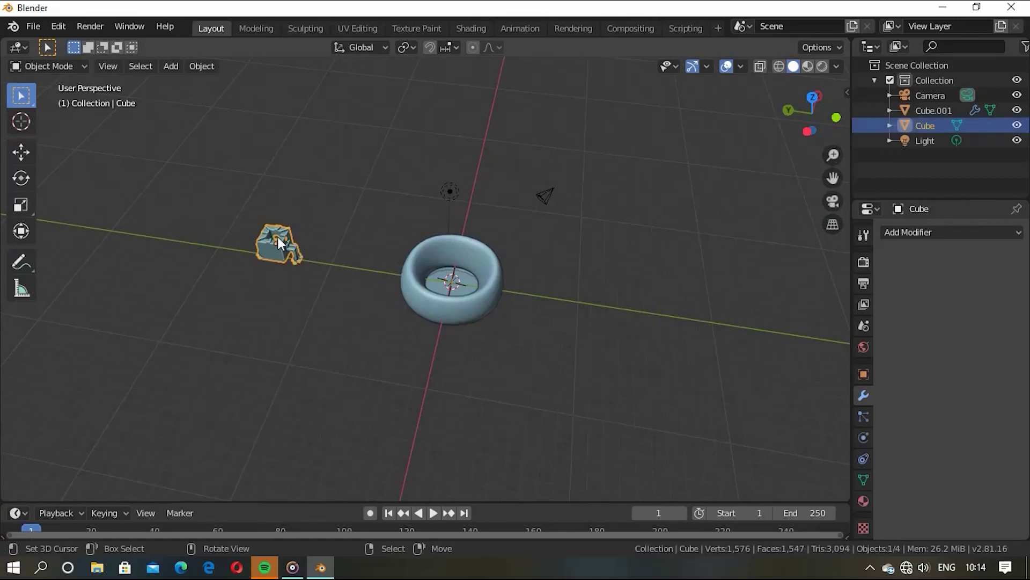
Move the sci-fi block beside the cup and scale it up about 3.98 times.
key("g")
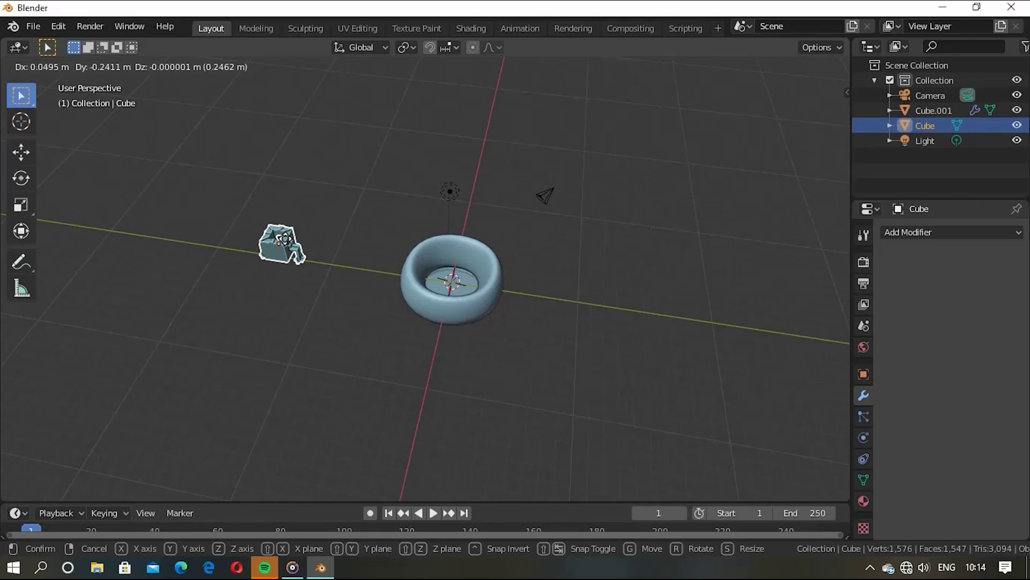
key("x")
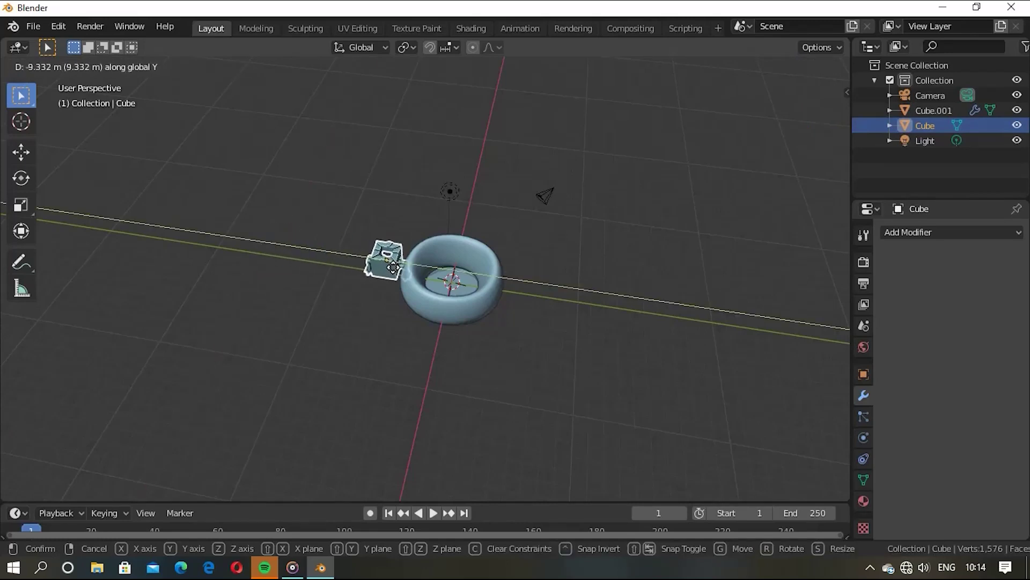
left_click(393, 266)
key("s")
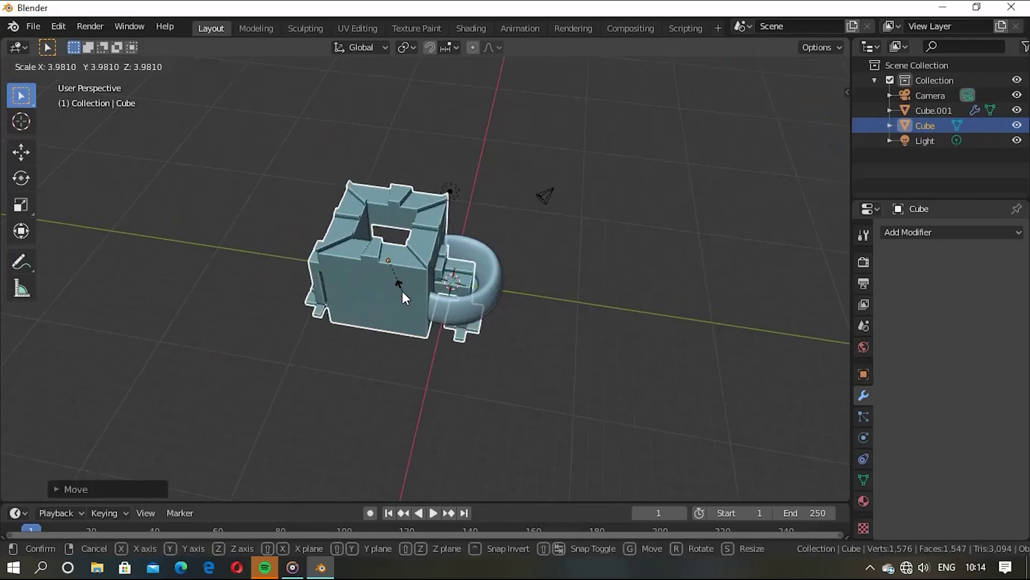
left_click(402, 294)
Raise the ring cup and lower it onto the top of the block.
left_click(497, 286)
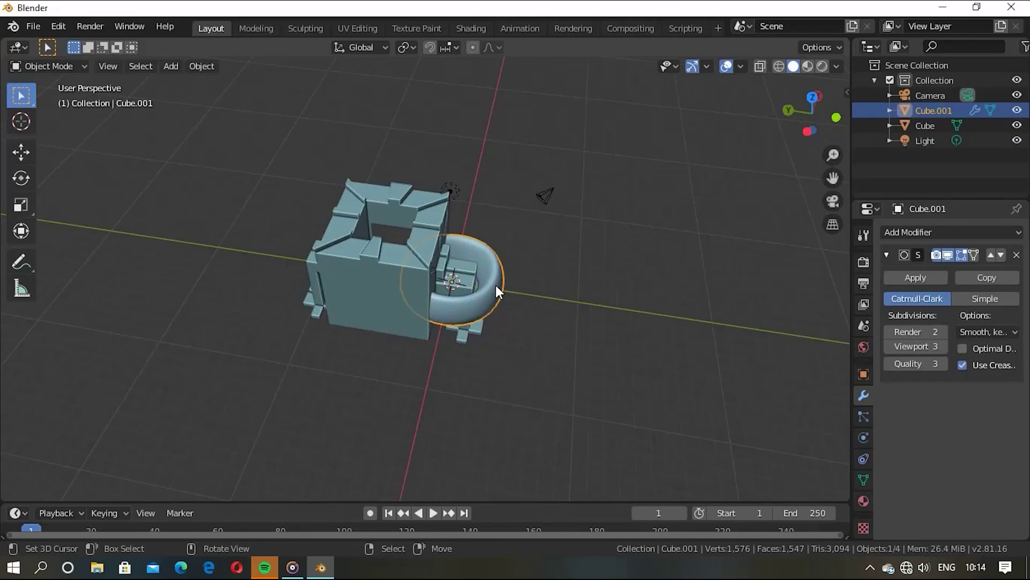
key("g")
key("z")
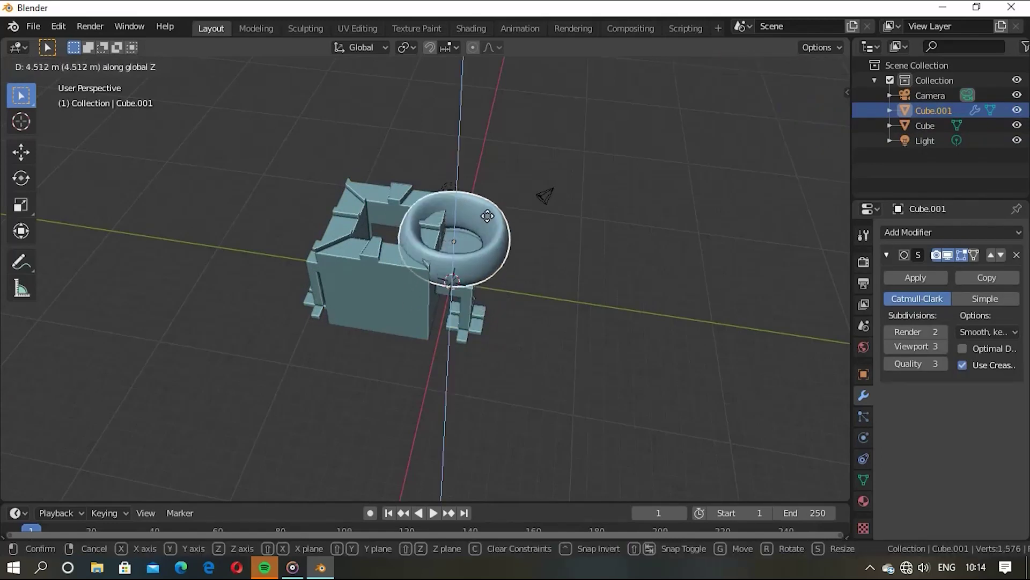
left_click(460, 214)
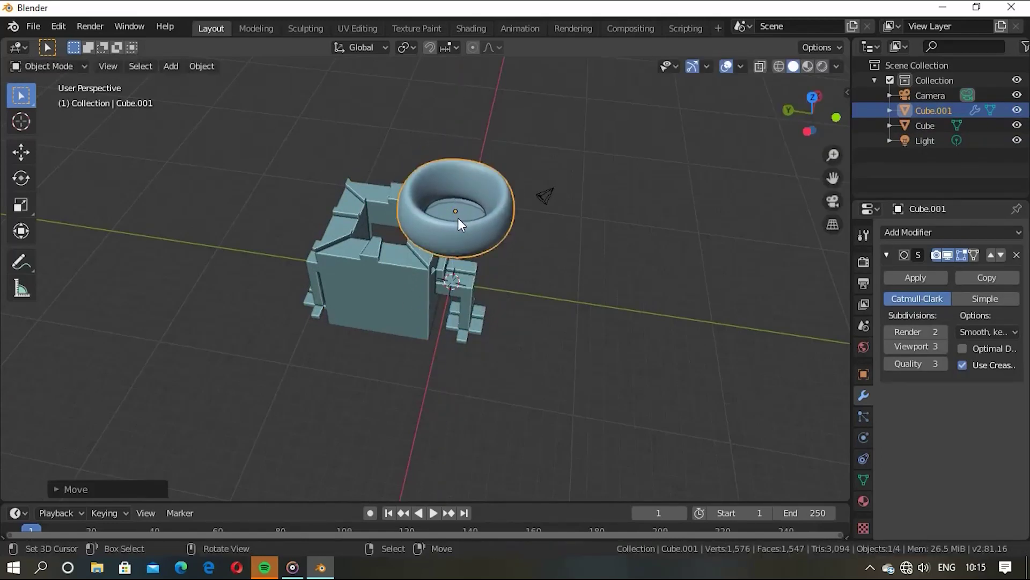
key("g")
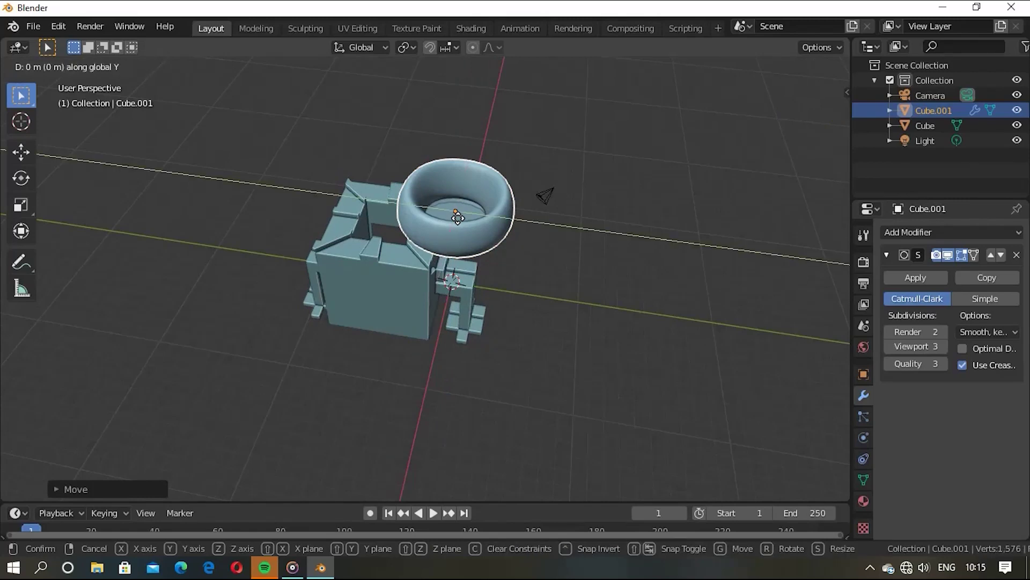
left_click(394, 214)
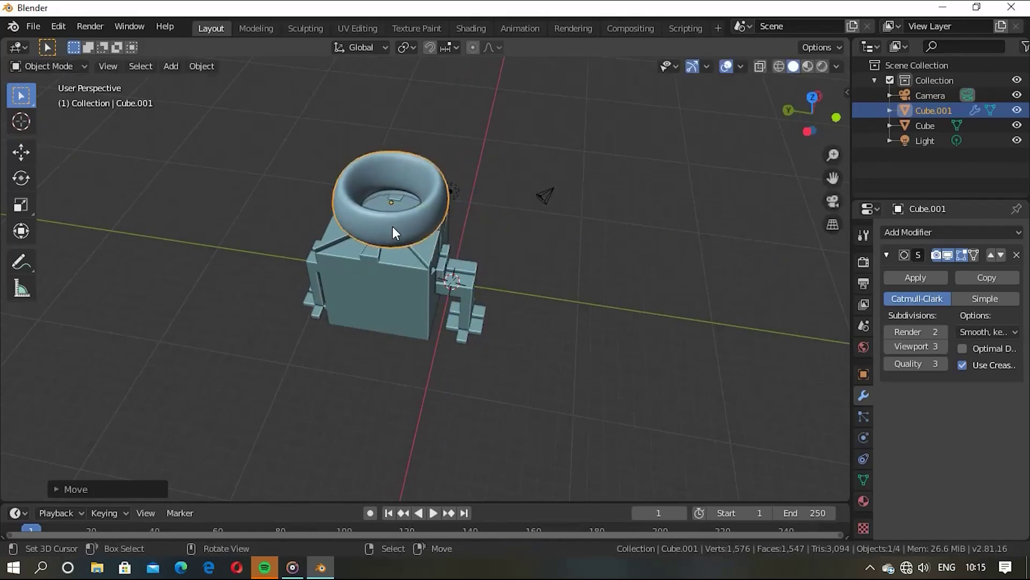
key("g")
key("z")
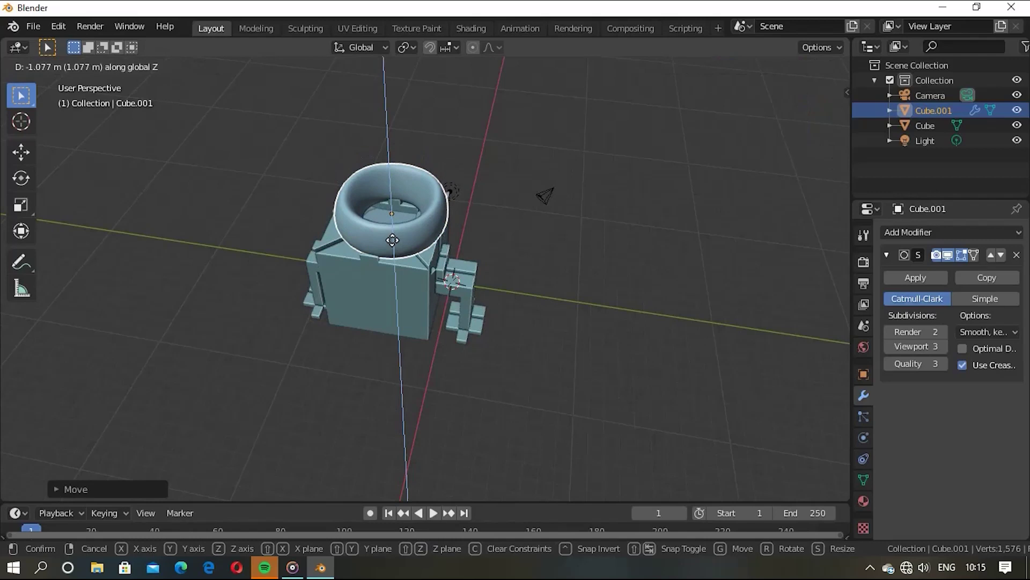
left_click(400, 229)
Centre the cup on the block along Y and review the whole model.
mouse_move(467, 303)
middle_mouse_down()
mouse_move(554, 211)
mouse_move(641, 240)
mouse_move(479, 277)
mouse_move(477, 221)
middle_mouse_up()
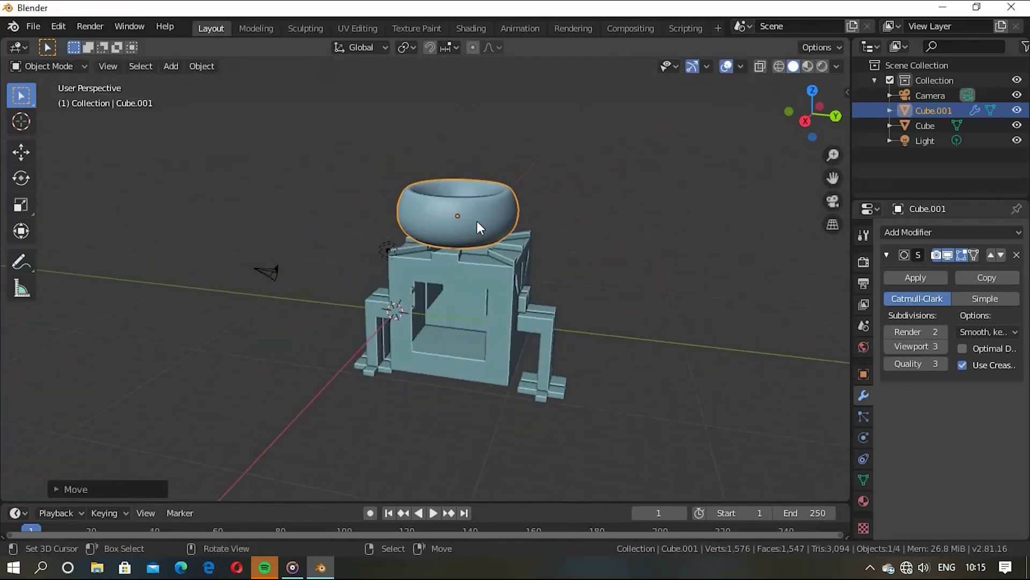
key("g")
key("y")
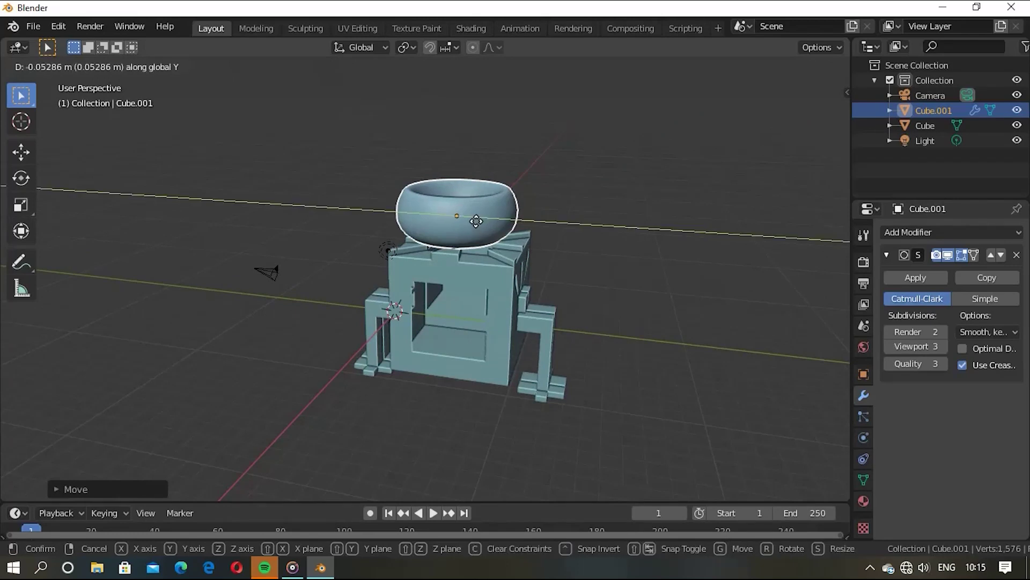
left_click(488, 233)
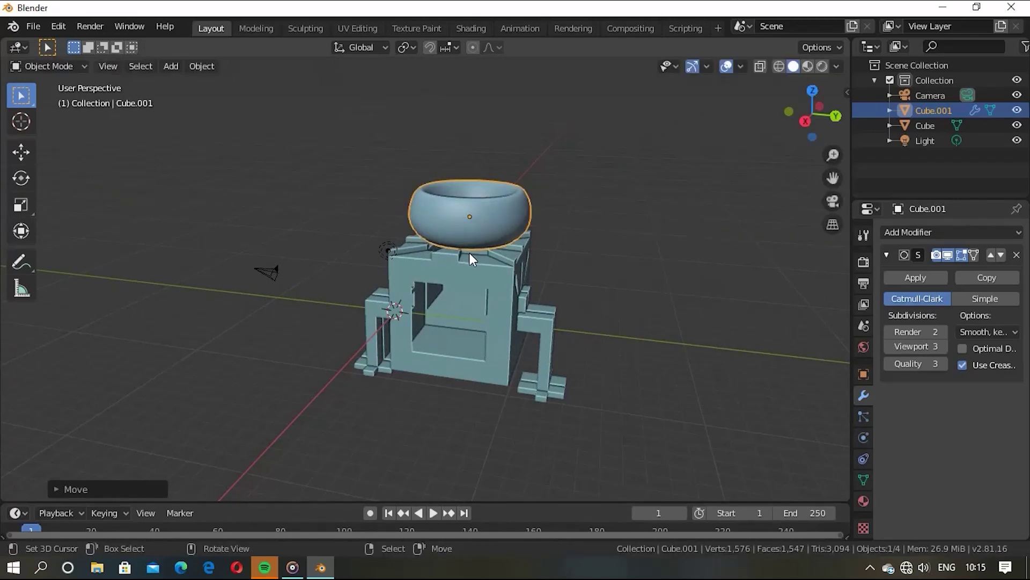
scroll(591, 259, "up", 5)
mouse_move(579, 250)
middle_mouse_down()
mouse_move(420, 210)
mouse_move(417, 192)
middle_mouse_up()
scroll(418, 191, "down", 4)
mouse_move(369, 224)
middle_mouse_down()
mouse_move(395, 205)
mouse_move(337, 205)
mouse_move(402, 182)
mouse_move(369, 174)
mouse_move(496, 198)
mouse_move(507, 256)
mouse_move(604, 235)
mouse_move(545, 204)
mouse_move(448, 199)
mouse_move(677, 145)
mouse_move(488, 201)
mouse_move(530, 157)
mouse_move(507, 193)
mouse_move(450, 166)
mouse_move(534, 221)
mouse_move(523, 253)
middle_mouse_up()
left_click(679, 149)
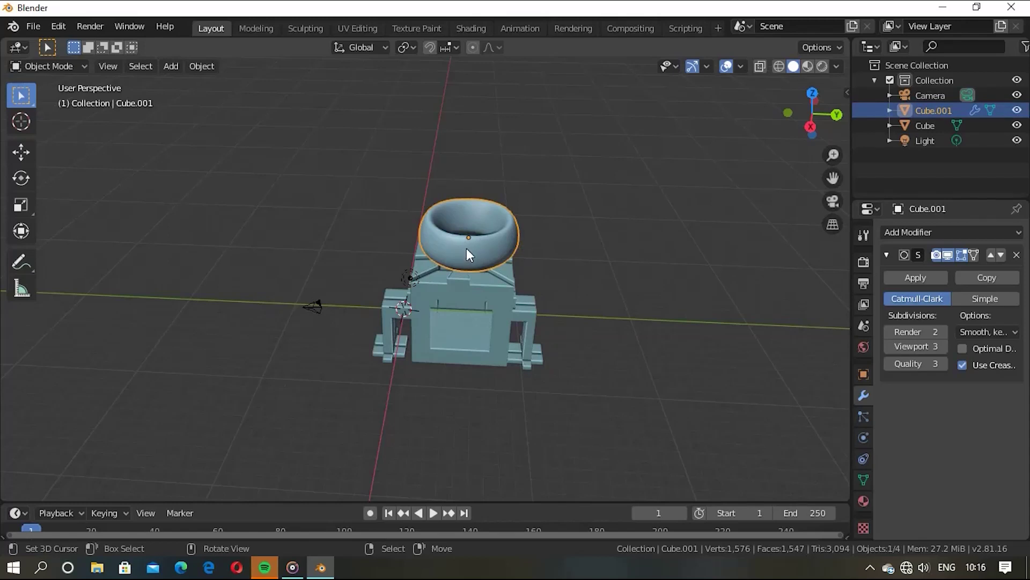
key("shift+d")
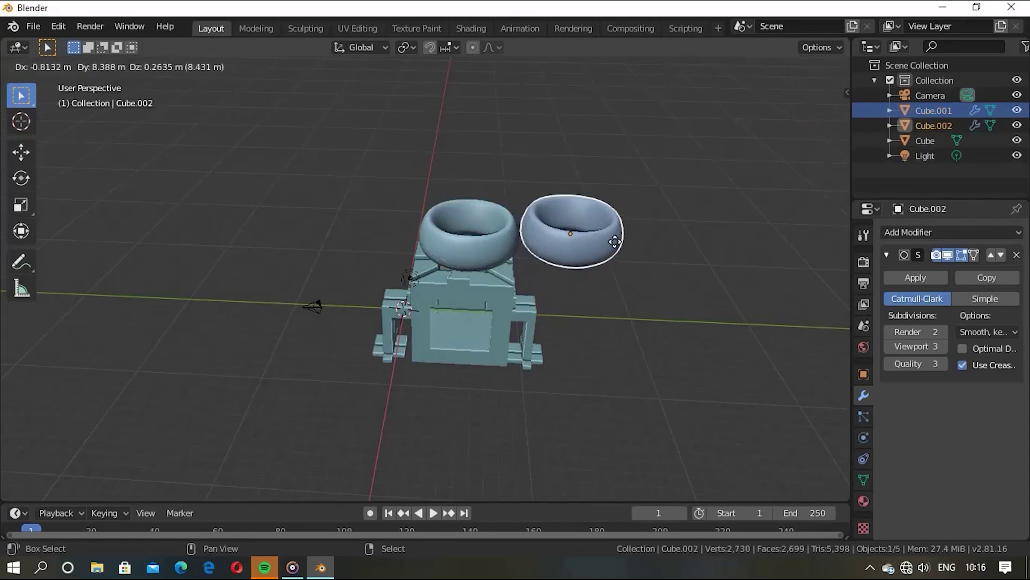
Place a cup copy right of the block and a smaller copy to its left.
left_click(637, 304)
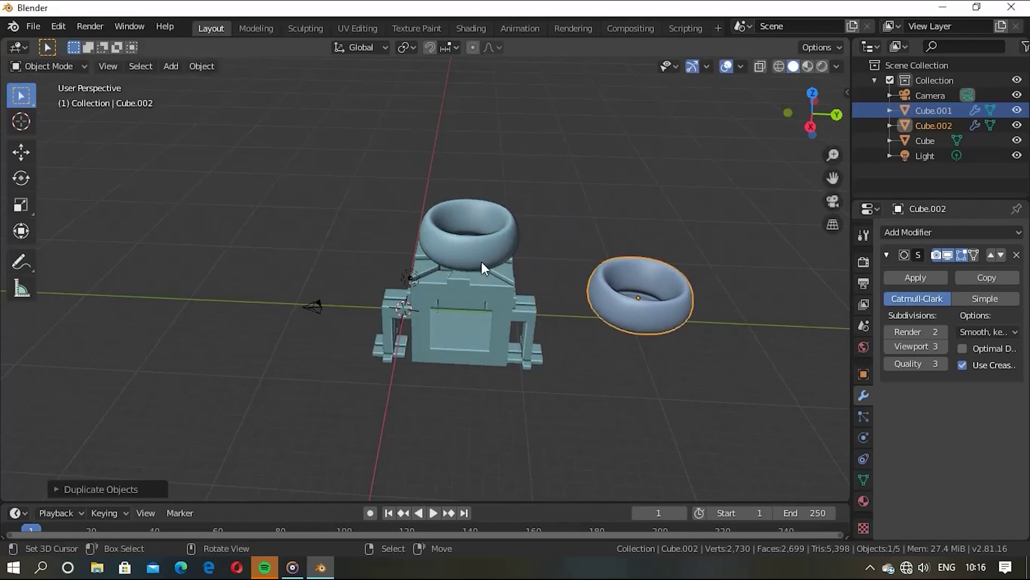
key("shift+d")
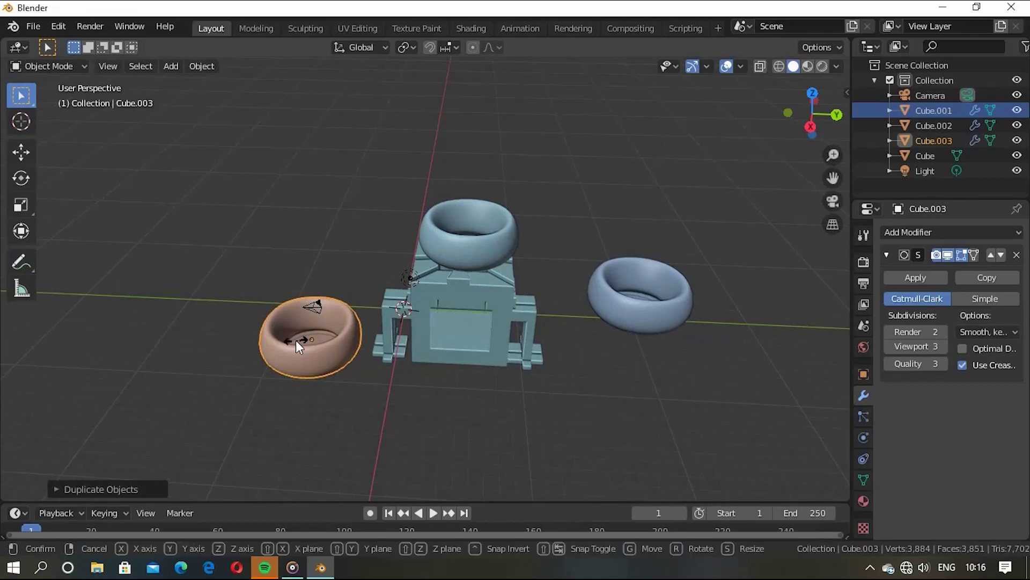
key("s")
left_click(306, 336)
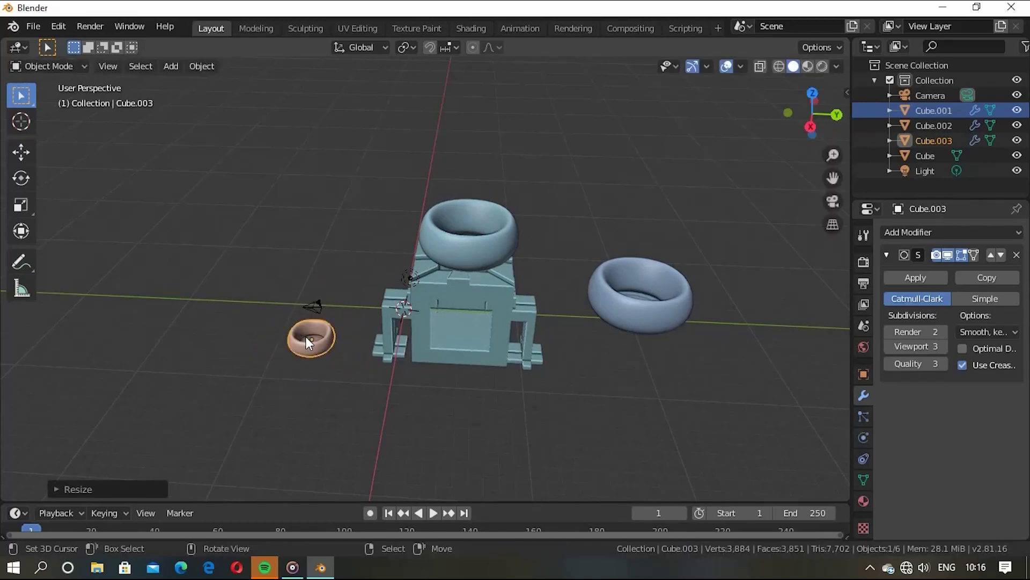
Scale the right-hand copy Cube.002 about 2x and raise it behind the block.
left_click(648, 309)
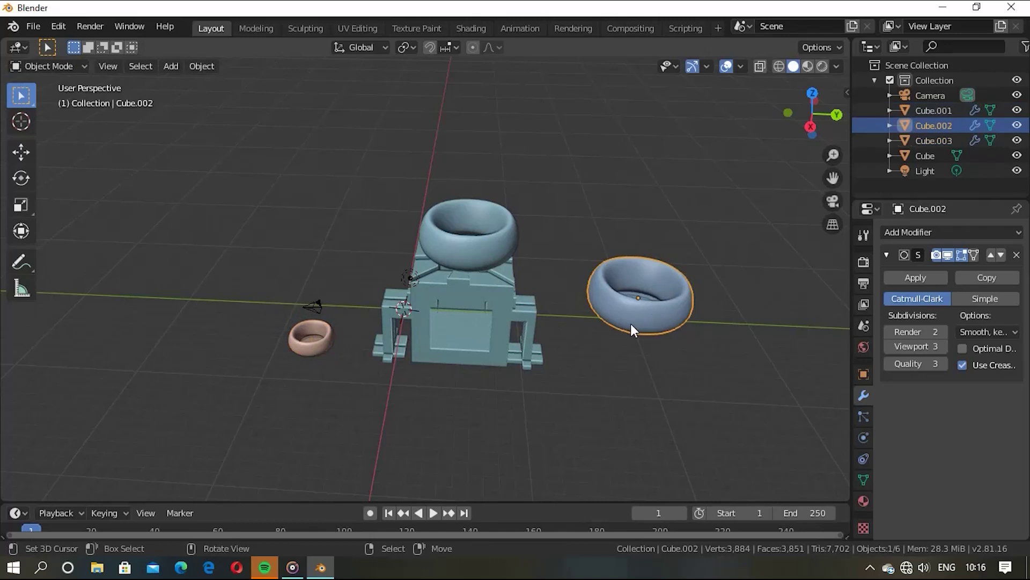
key("s")
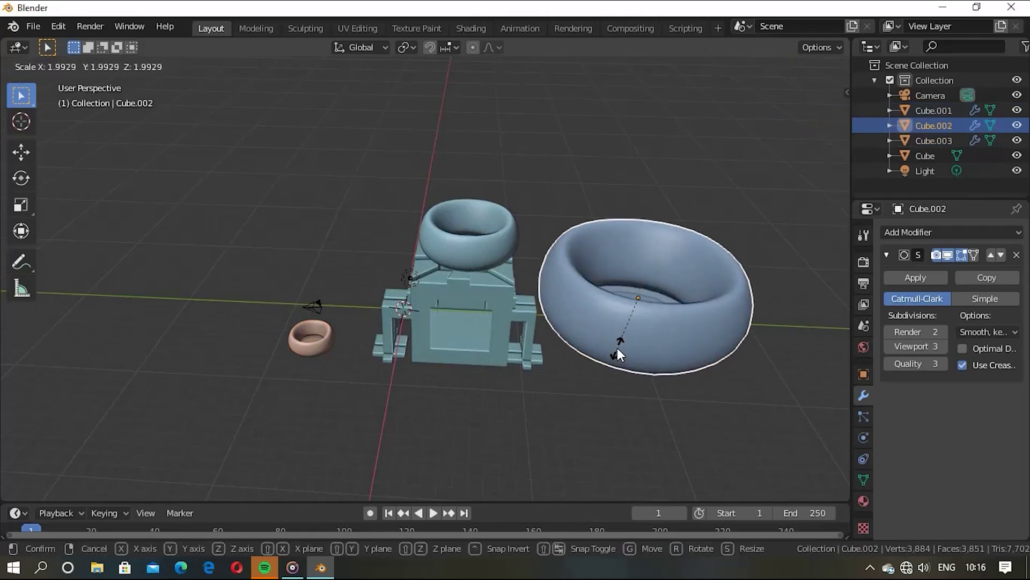
left_click(604, 353)
scroll(651, 397, "down", 2)
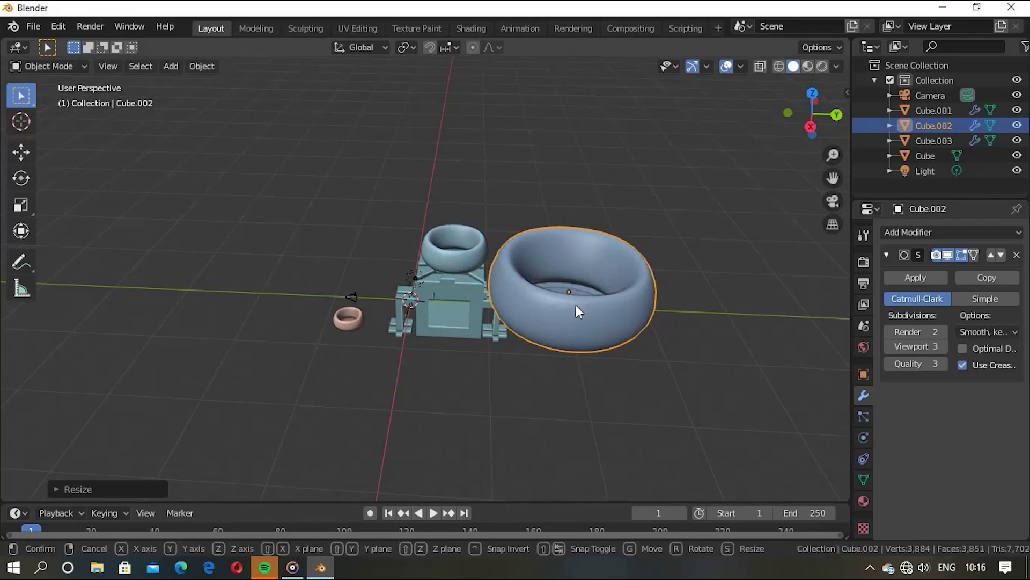
key("g")
key("z")
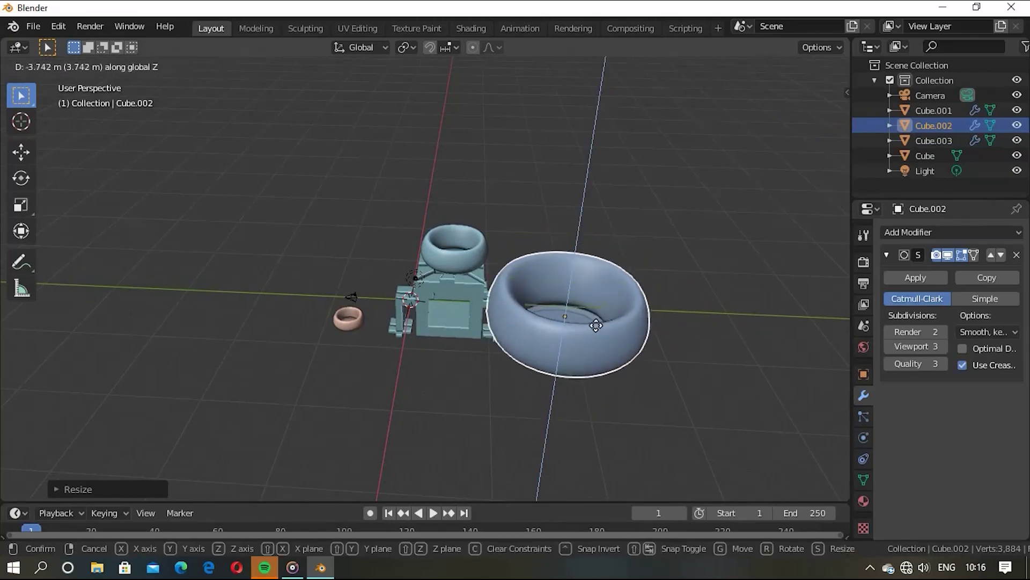
left_click(601, 321)
key("g")
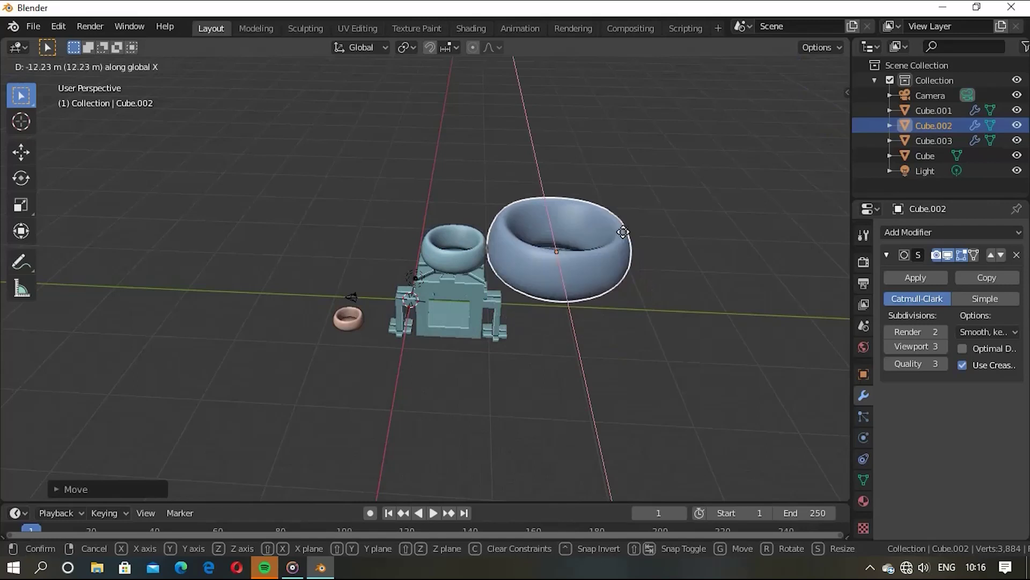
left_click(617, 248)
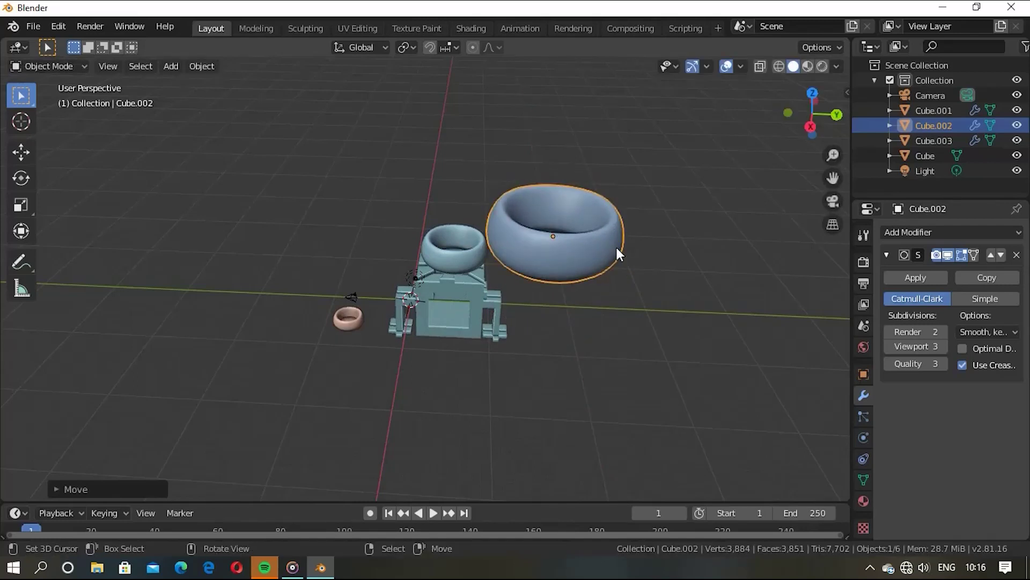
key("g")
left_click(626, 269)
Lower the large ring beside the block, select Cube, and try then undo a Ctrl+J join.
key("g")
key("z")
left_click(596, 302)
mouse_move(586, 304)
middle_mouse_down()
mouse_move(571, 340)
mouse_move(564, 271)
mouse_move(495, 278)
middle_mouse_up()
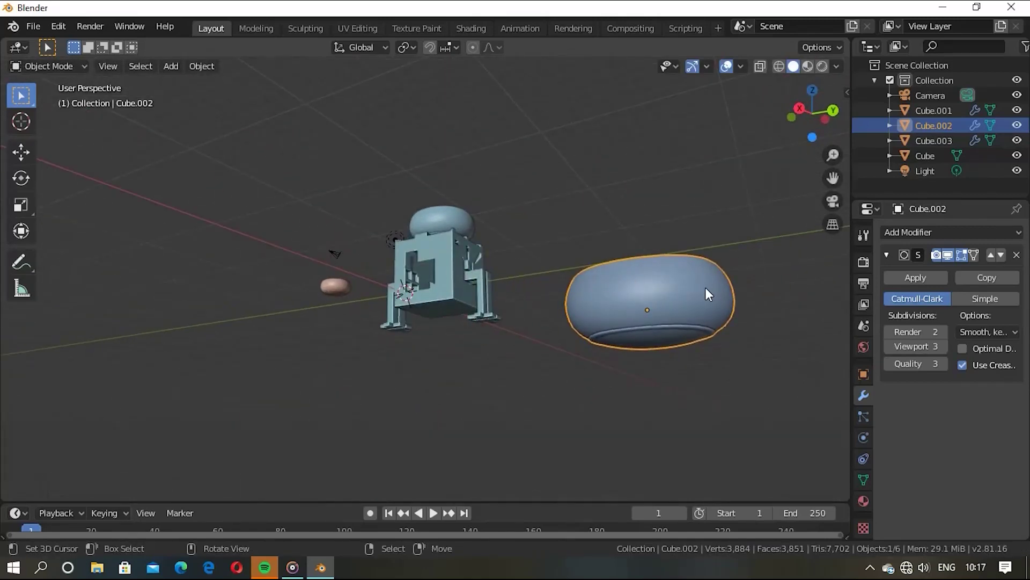
left_click(585, 275, "shift")
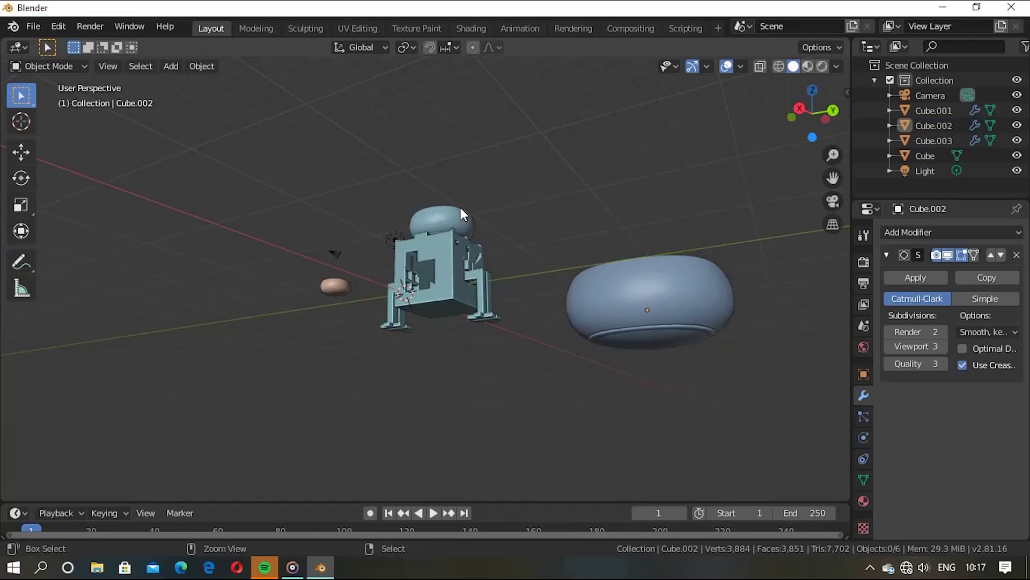
left_click(449, 252)
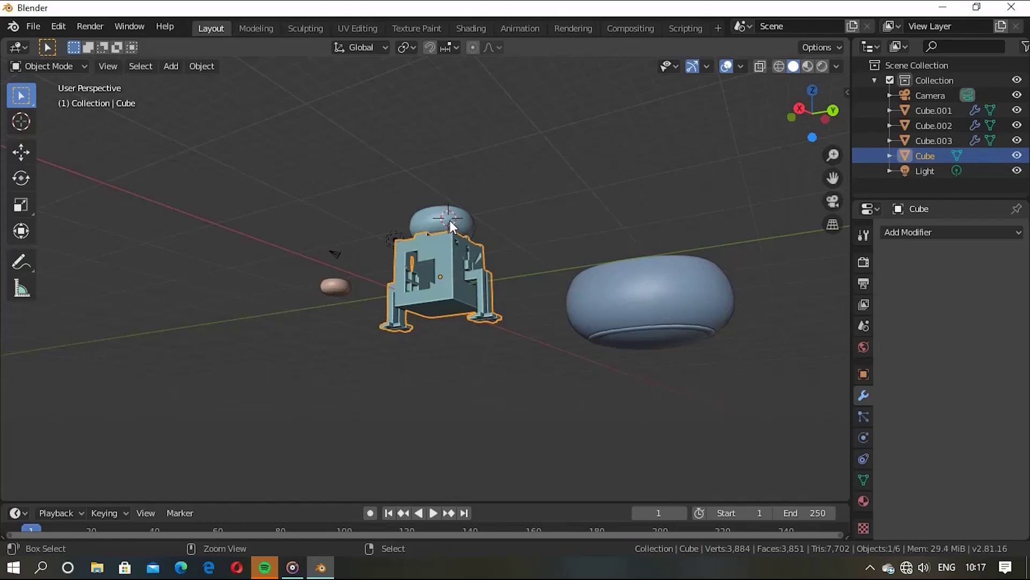
key("ctrl+j")
key("ctrl+z")
mouse_move(506, 244)
middle_mouse_down()
mouse_move(502, 264)
mouse_move(548, 317)
middle_mouse_up()
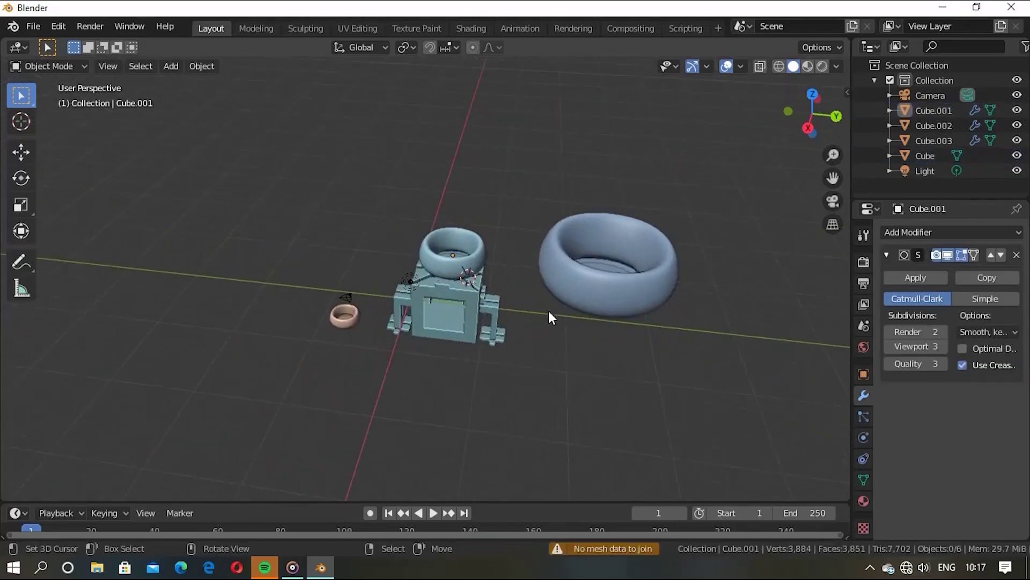
Cycle the viewport through Wireframe, Material Preview and Rendered shading.
left_click(779, 66)
mouse_move(727, 205)
middle_mouse_down()
mouse_move(420, 133)
mouse_move(524, 156)
mouse_move(669, 166)
mouse_move(474, 250)
mouse_move(621, 223)
mouse_move(506, 259)
mouse_move(696, 149)
middle_mouse_up()
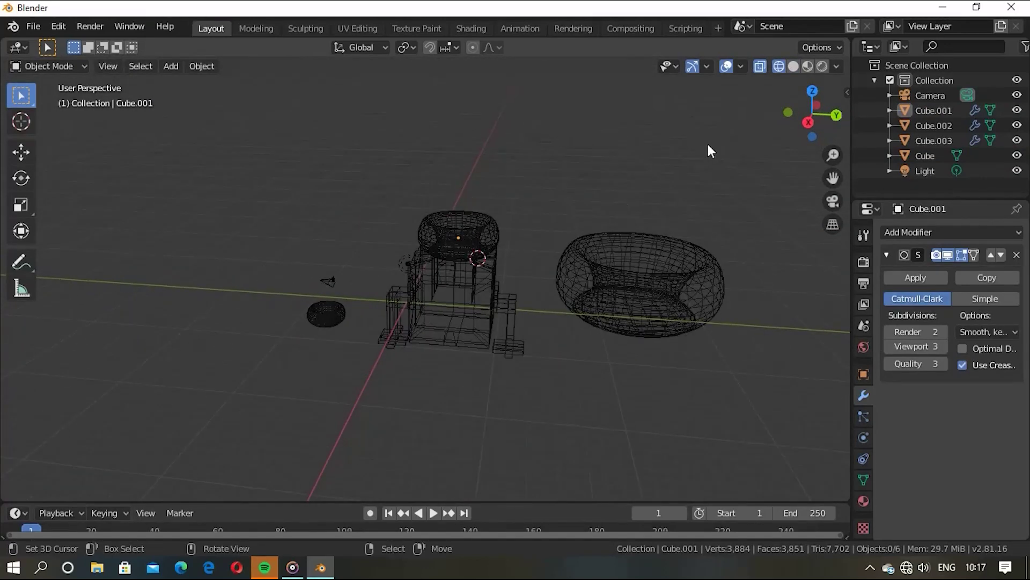
left_click(807, 69)
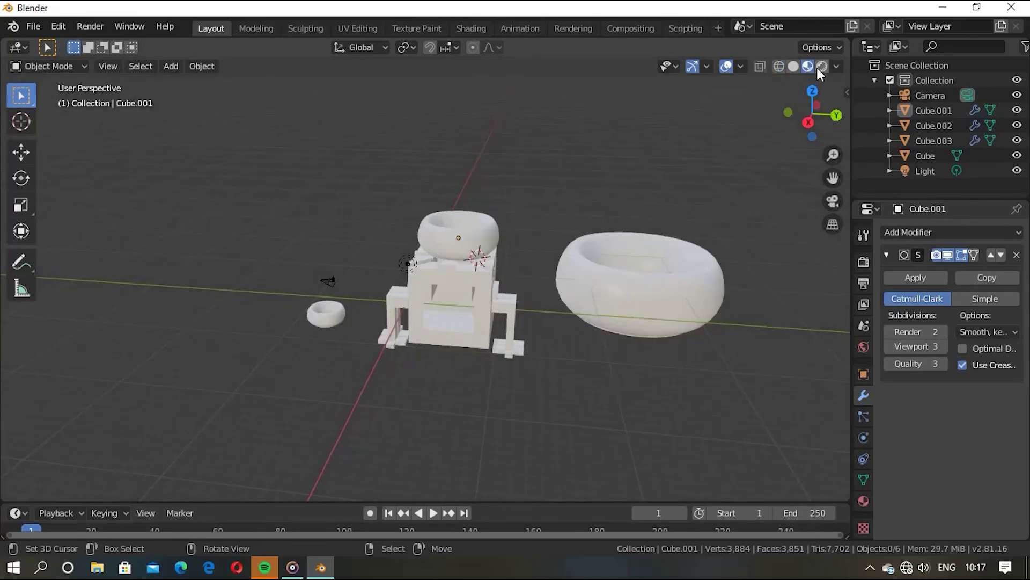
left_click(819, 67)
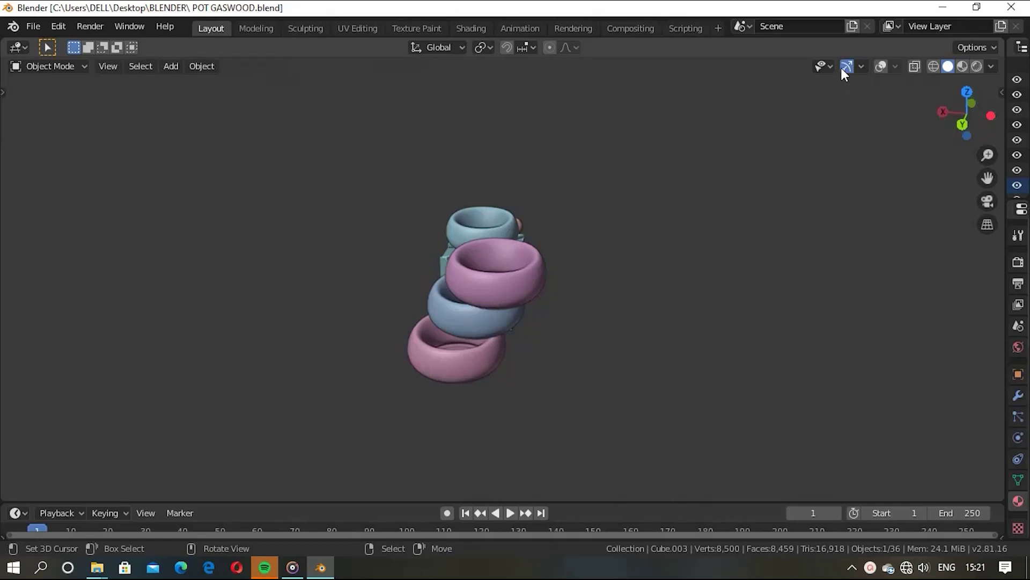
mouse_move(942, 108)
left_mouse_down()
mouse_move(344, 140)
mouse_move(998, 137)
left_mouse_up()
mouse_move(11, 137)
left_mouse_down()
mouse_move(161, 99)
mouse_move(258, 485)
mouse_move(506, 426)
mouse_move(947, 418)
mouse_move(55, 418)
mouse_move(186, 422)
mouse_move(520, 487)
left_mouse_up()
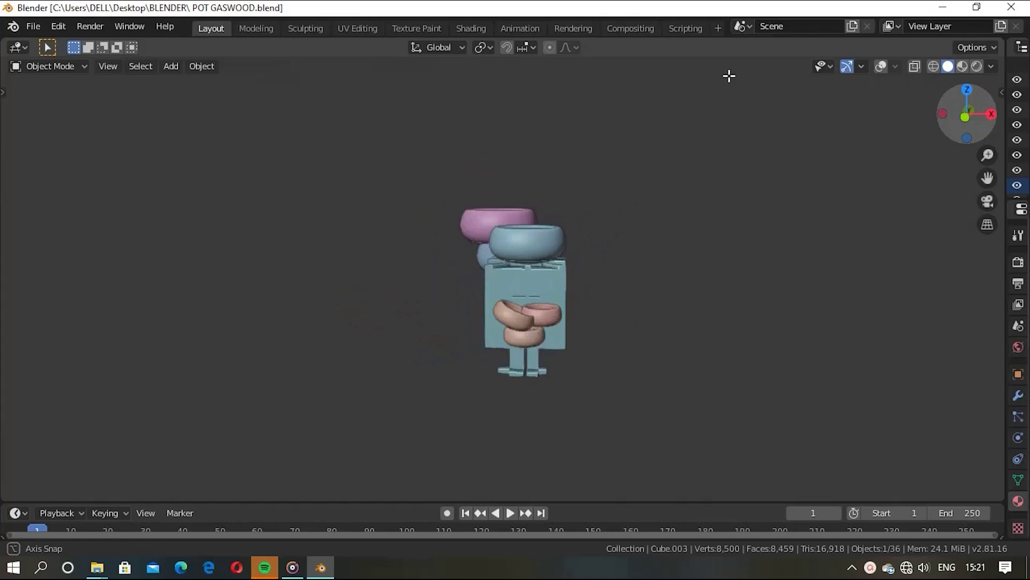
mouse_move(934, 175)
left_mouse_down()
mouse_move(32, 173)
mouse_move(820, 174)
mouse_move(999, 91)
left_mouse_up()
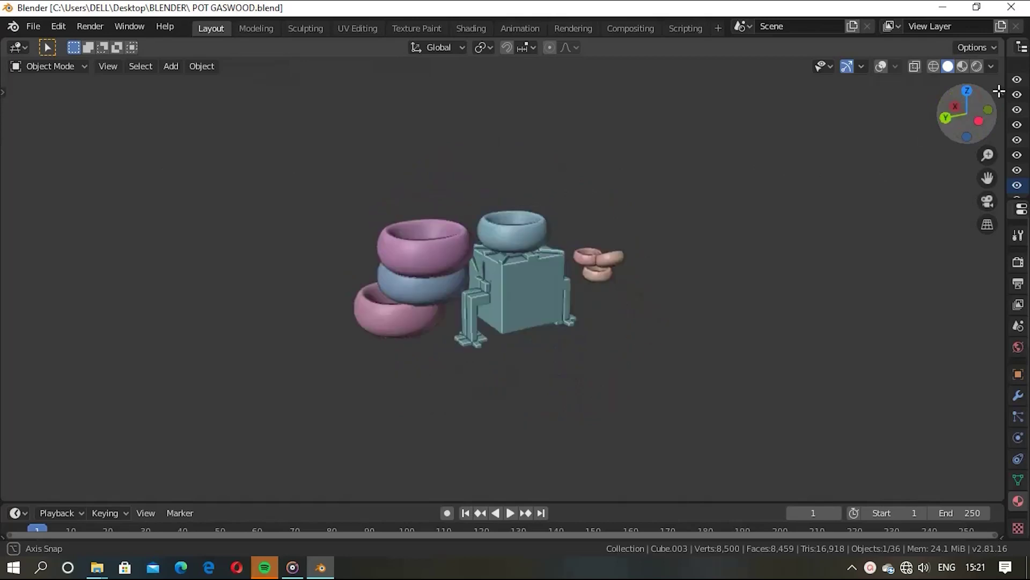
middle_click_drag(232, 473, 340, 473)
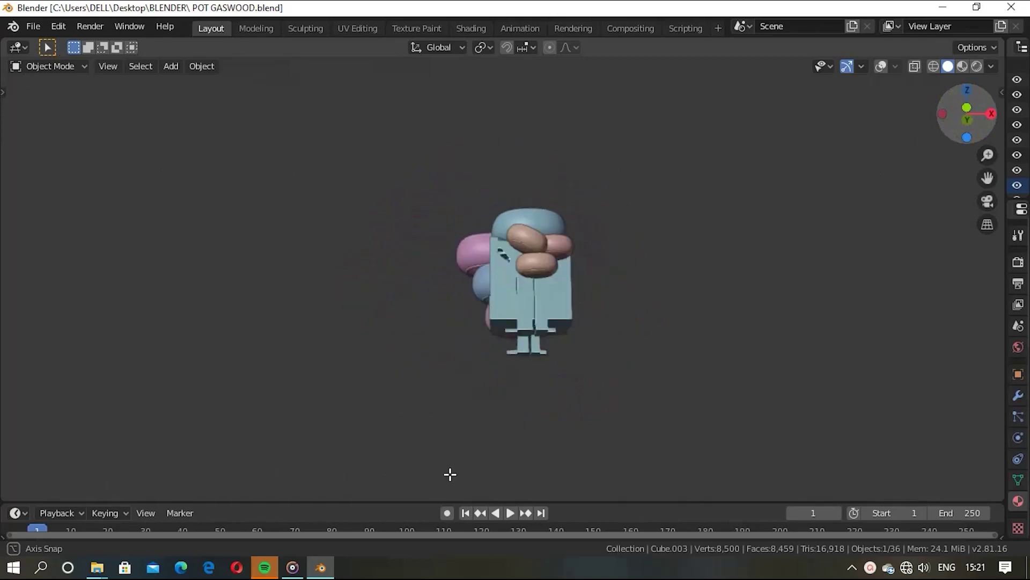
mouse_move(558, 474)
middle_mouse_down()
mouse_move(33, 131)
mouse_move(906, 137)
mouse_move(51, 134)
mouse_move(939, 97)
middle_mouse_up()
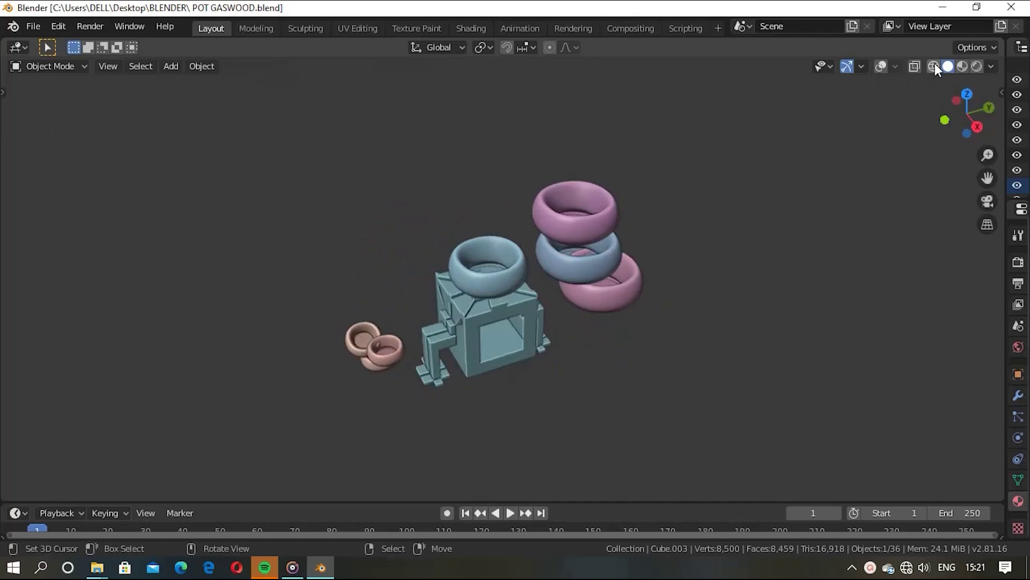
Show the scene in wireframe shading and orbit to a side view of the teal block's mesh.
left_click(934, 66)
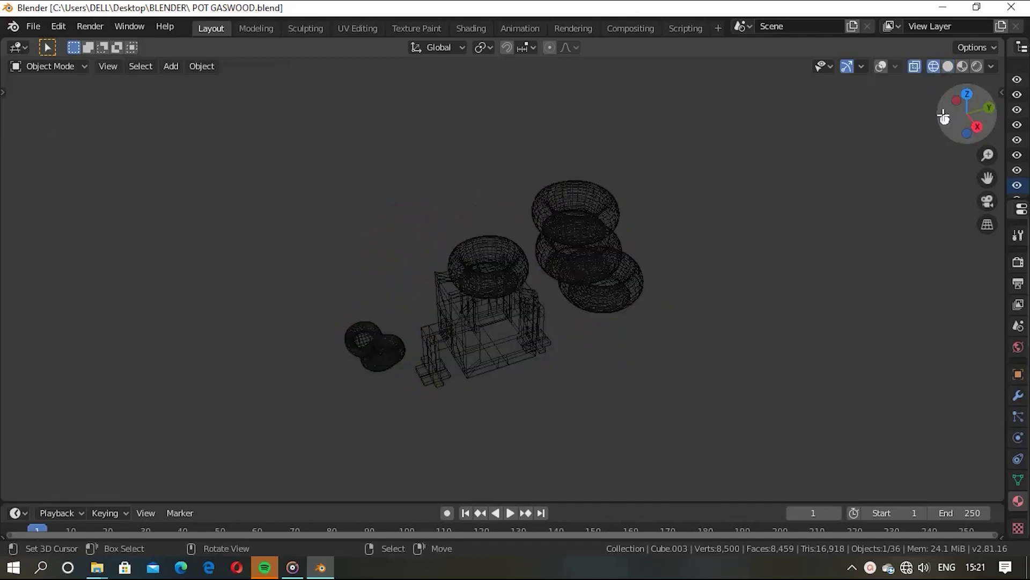
left_click_drag(943, 115, 944, 119)
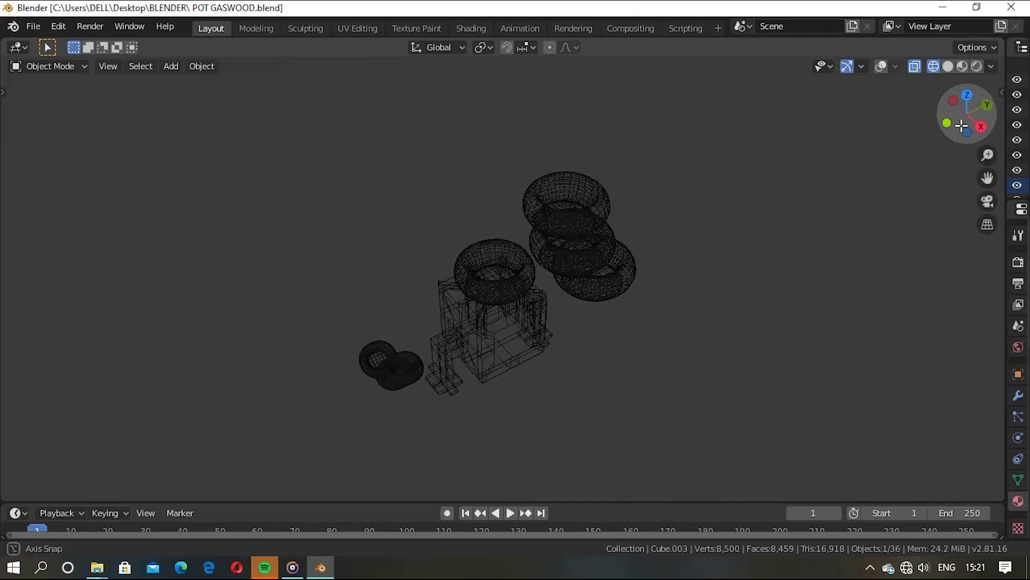
left_click_drag(961, 126, 978, 134)
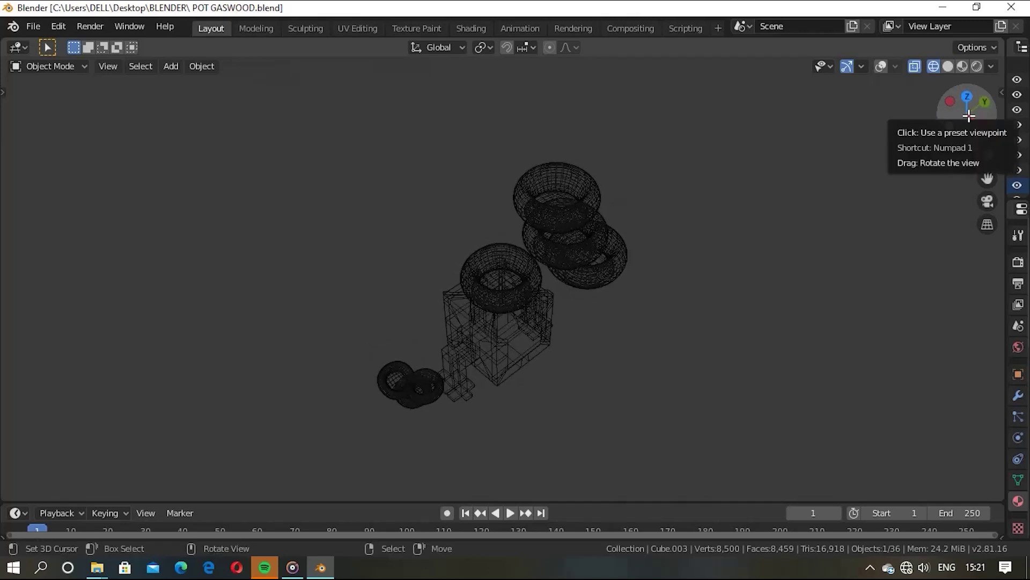
mouse_move(959, 106)
left_mouse_down()
mouse_move(388, 121)
mouse_move(508, 193)
mouse_move(617, 219)
mouse_move(694, 209)
mouse_move(856, 457)
mouse_move(938, 455)
mouse_move(48, 455)
mouse_move(1002, 456)
left_mouse_up()
mouse_move(112, 456)
left_mouse_down()
mouse_move(460, 456)
mouse_move(958, 107)
left_mouse_up()
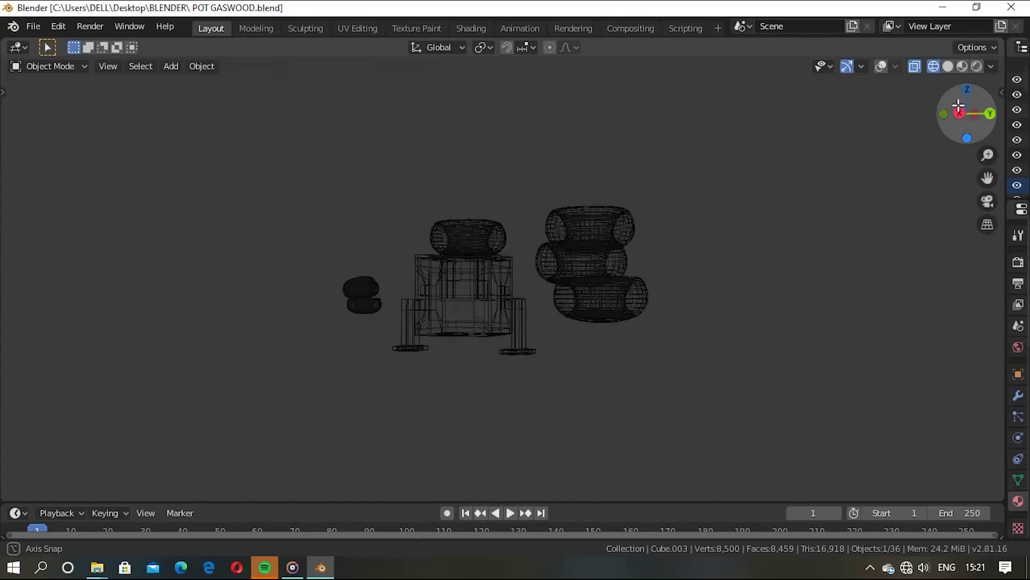
Switch the viewport to Material Preview shading and orbit around the coloured rings.
left_click(962, 66)
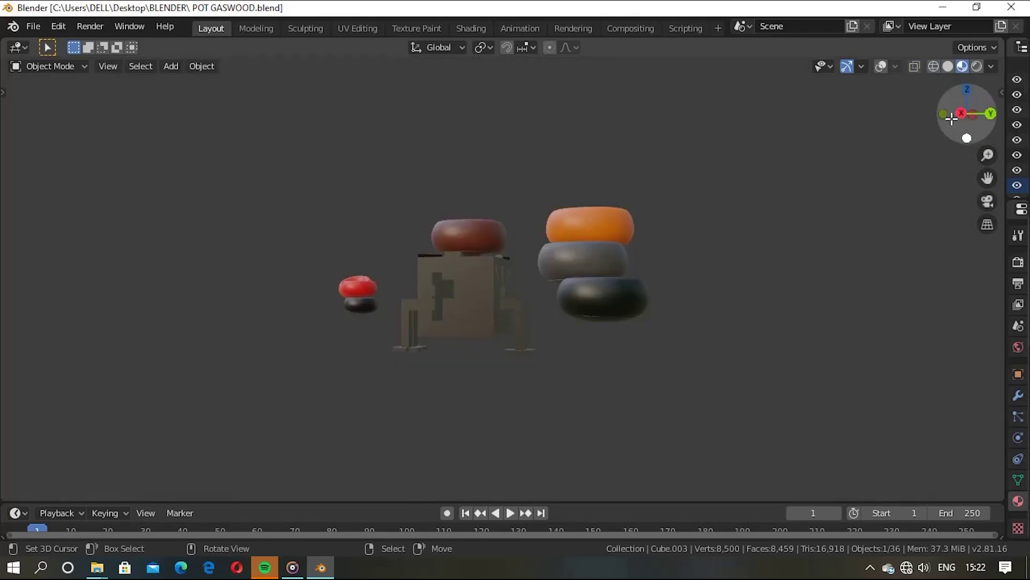
left_click_drag(951, 119, 72, 136)
mouse_move(200, 148)
left_mouse_down()
mouse_move(299, 189)
mouse_move(402, 202)
mouse_move(998, 200)
mouse_move(56, 200)
mouse_move(996, 192)
mouse_move(105, 191)
mouse_move(800, 191)
left_mouse_up()
Orbit to view the coloured rings from above, then switch to Rendered shading.
mouse_move(867, 129)
left_mouse_down()
mouse_move(998, 483)
mouse_move(136, 481)
mouse_move(276, 437)
mouse_move(362, 391)
mouse_move(458, 374)
left_mouse_up()
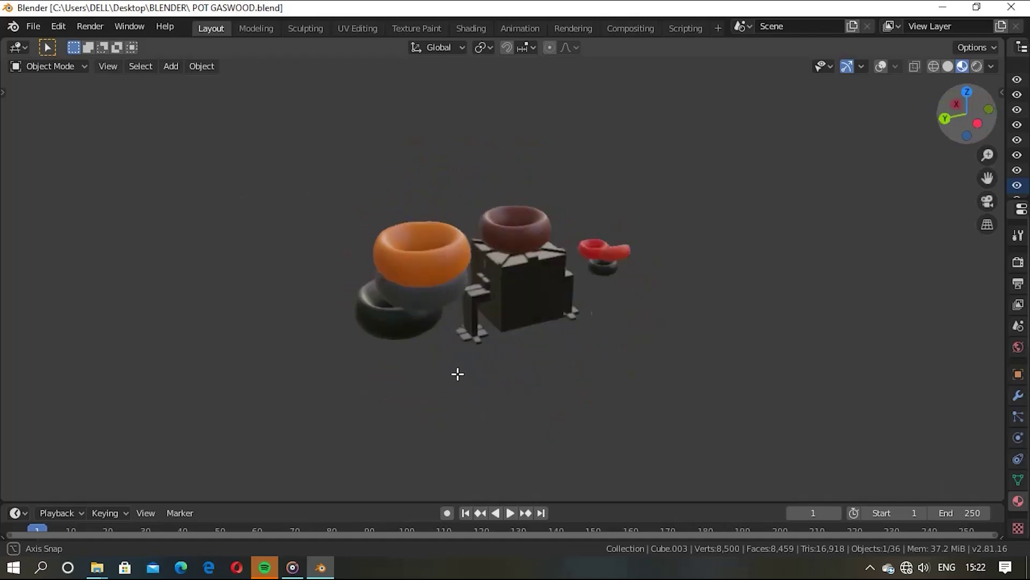
mouse_move(503, 408)
left_mouse_down()
mouse_move(501, 461)
mouse_move(603, 494)
mouse_move(767, 466)
mouse_move(924, 407)
mouse_move(12, 402)
mouse_move(265, 396)
left_mouse_up()
mouse_move(265, 396)
middle_mouse_down()
mouse_move(513, 388)
mouse_move(644, 458)
mouse_move(740, 467)
mouse_move(881, 414)
mouse_move(973, 376)
mouse_move(94, 359)
mouse_move(1001, 357)
mouse_move(115, 357)
mouse_move(216, 356)
mouse_move(951, 117)
middle_mouse_up()
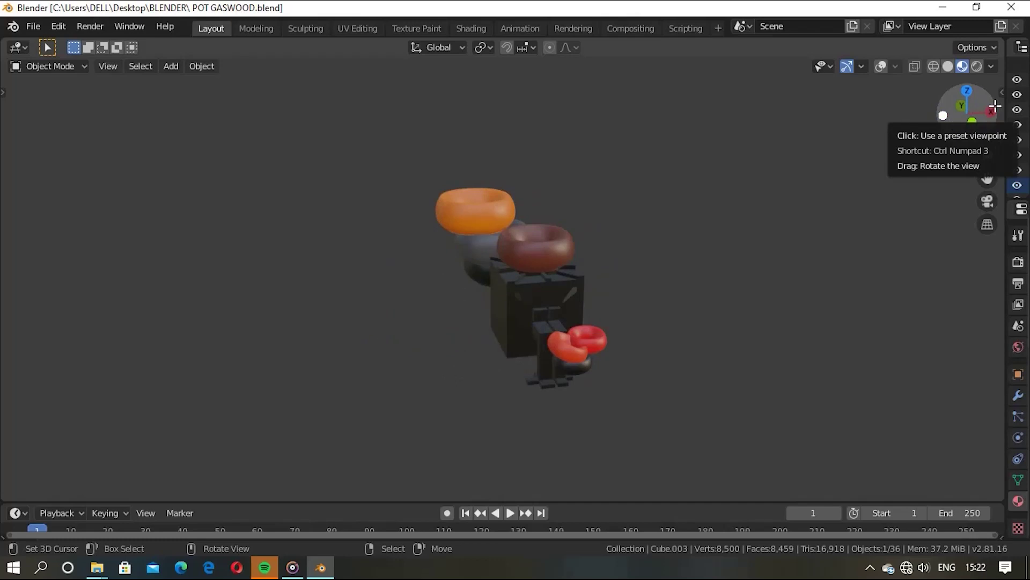
left_click(974, 66)
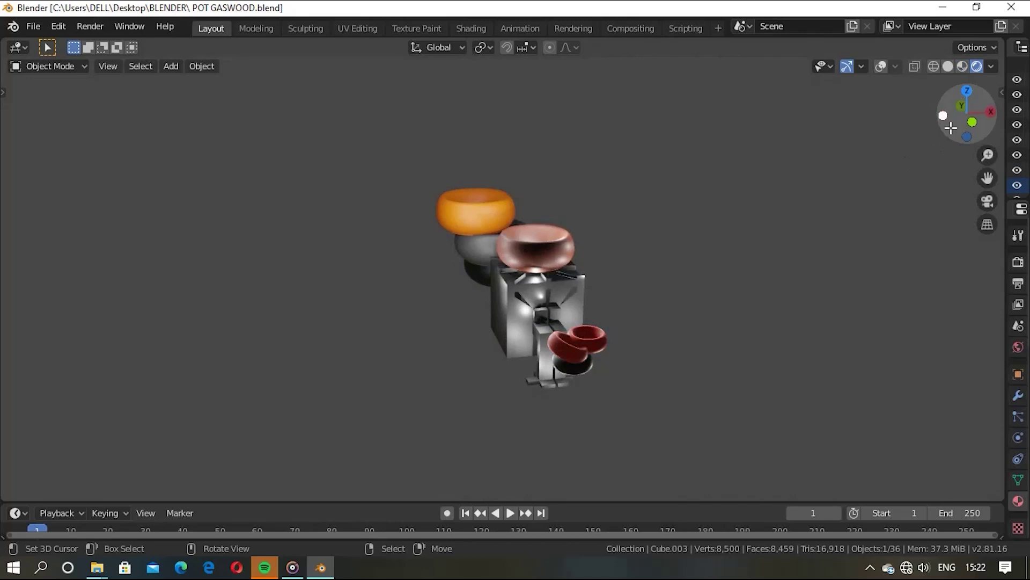
Orbit around the rendered scene of glossy rings surrounding the dark block.
mouse_move(964, 111)
left_mouse_down()
mouse_move(507, 183)
mouse_move(988, 166)
mouse_move(86, 166)
mouse_move(886, 165)
left_mouse_up()
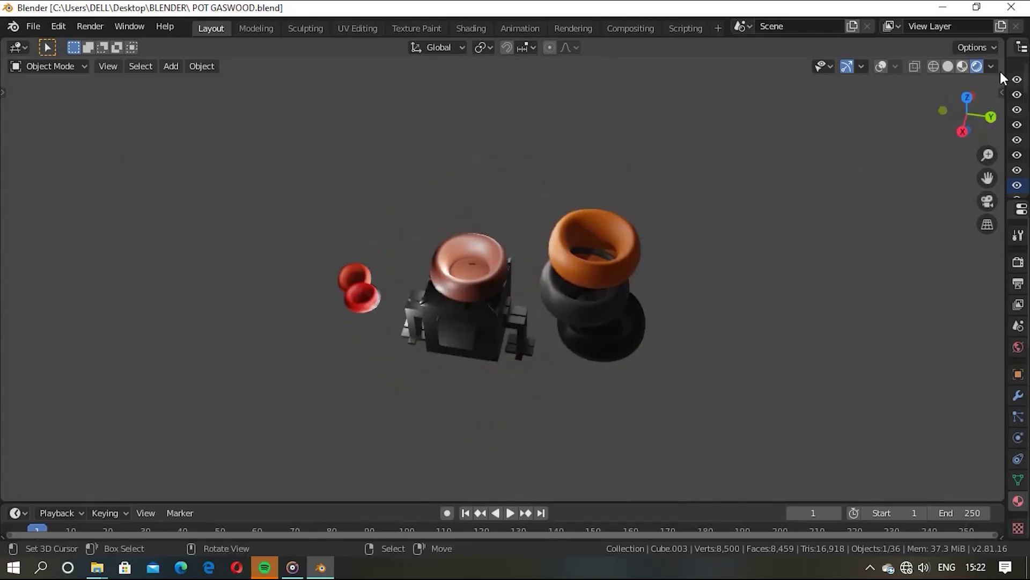